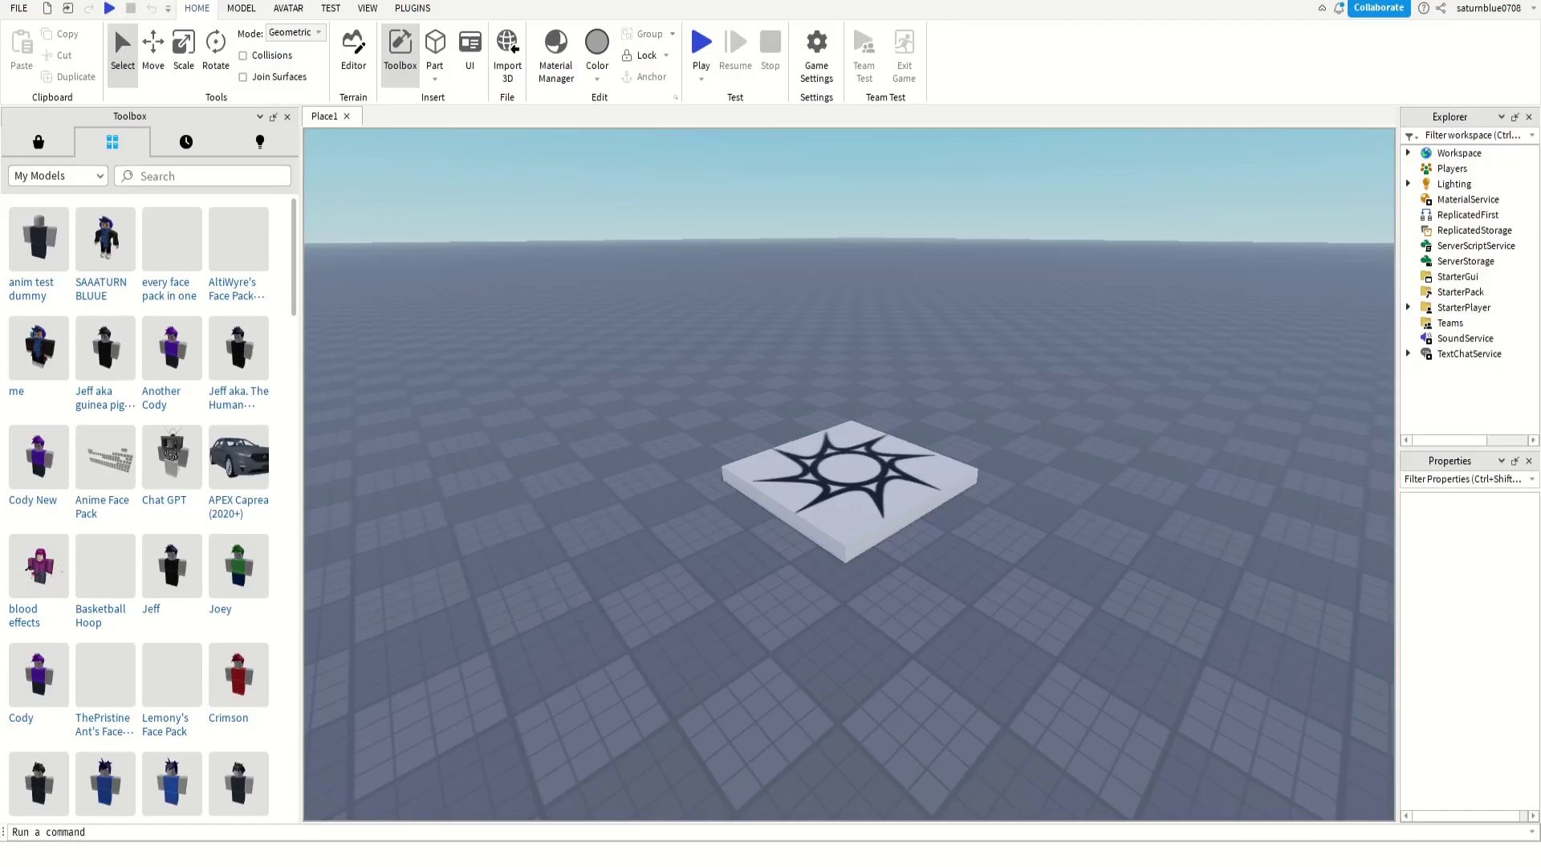
right_drag(742, 458, 742, 458)
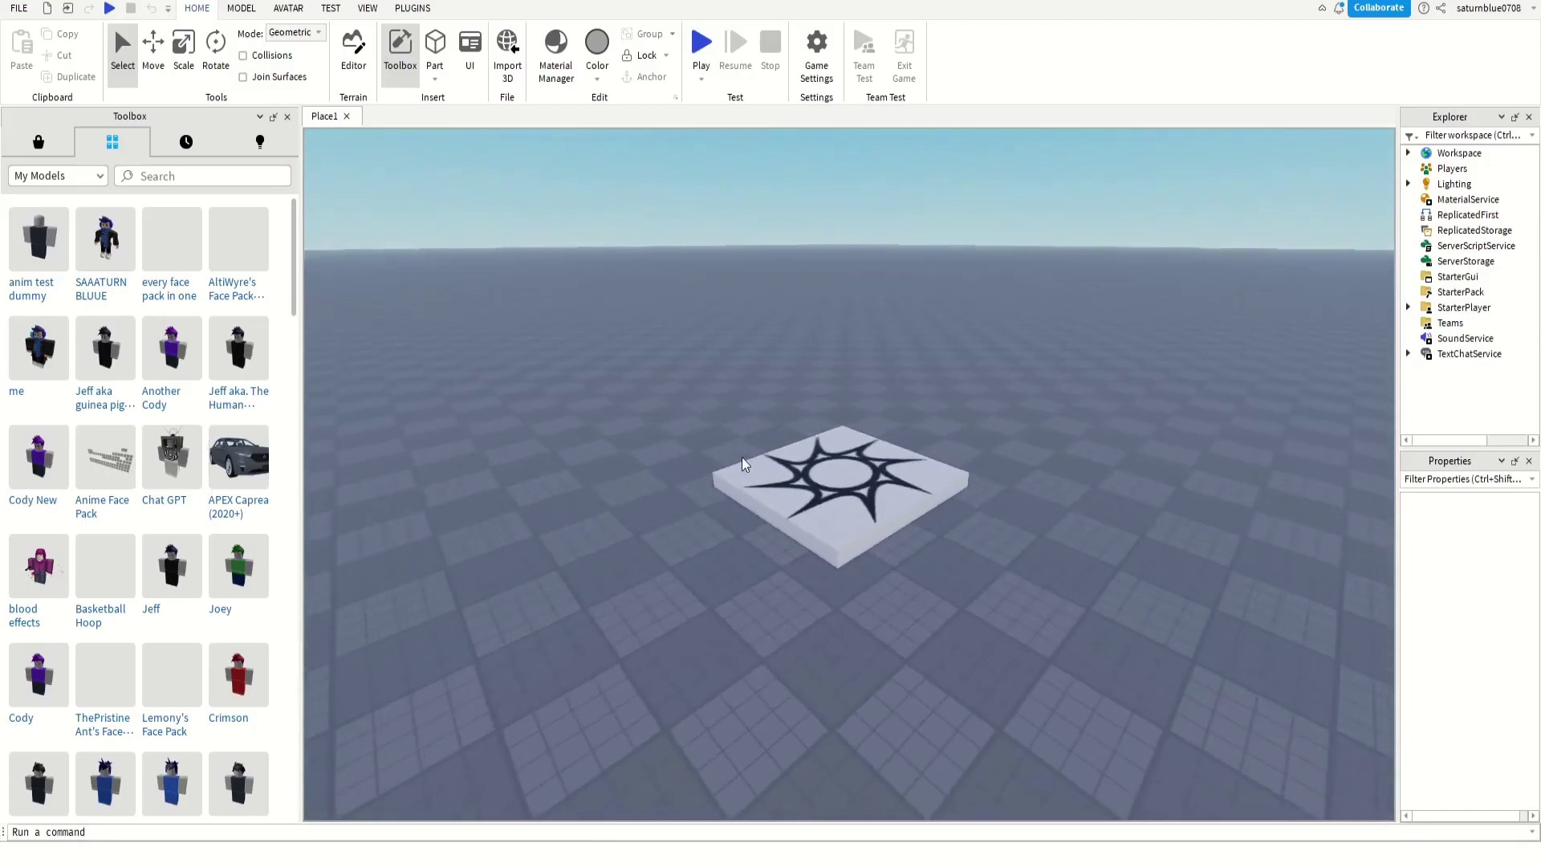
right_drag(802, 584, 802, 584)
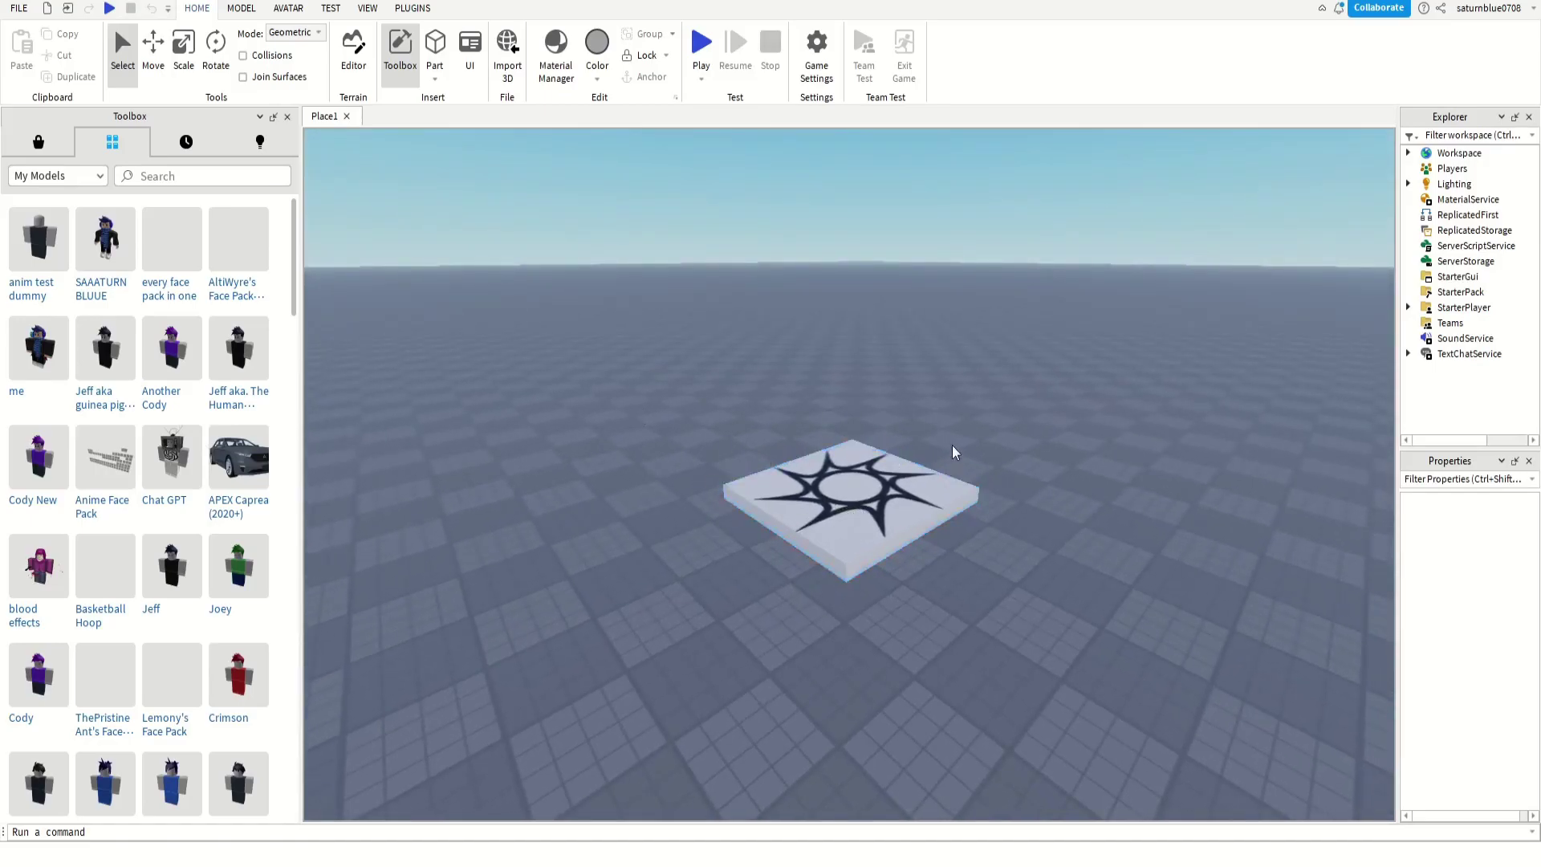
right_drag(954, 451, 1035, 517)
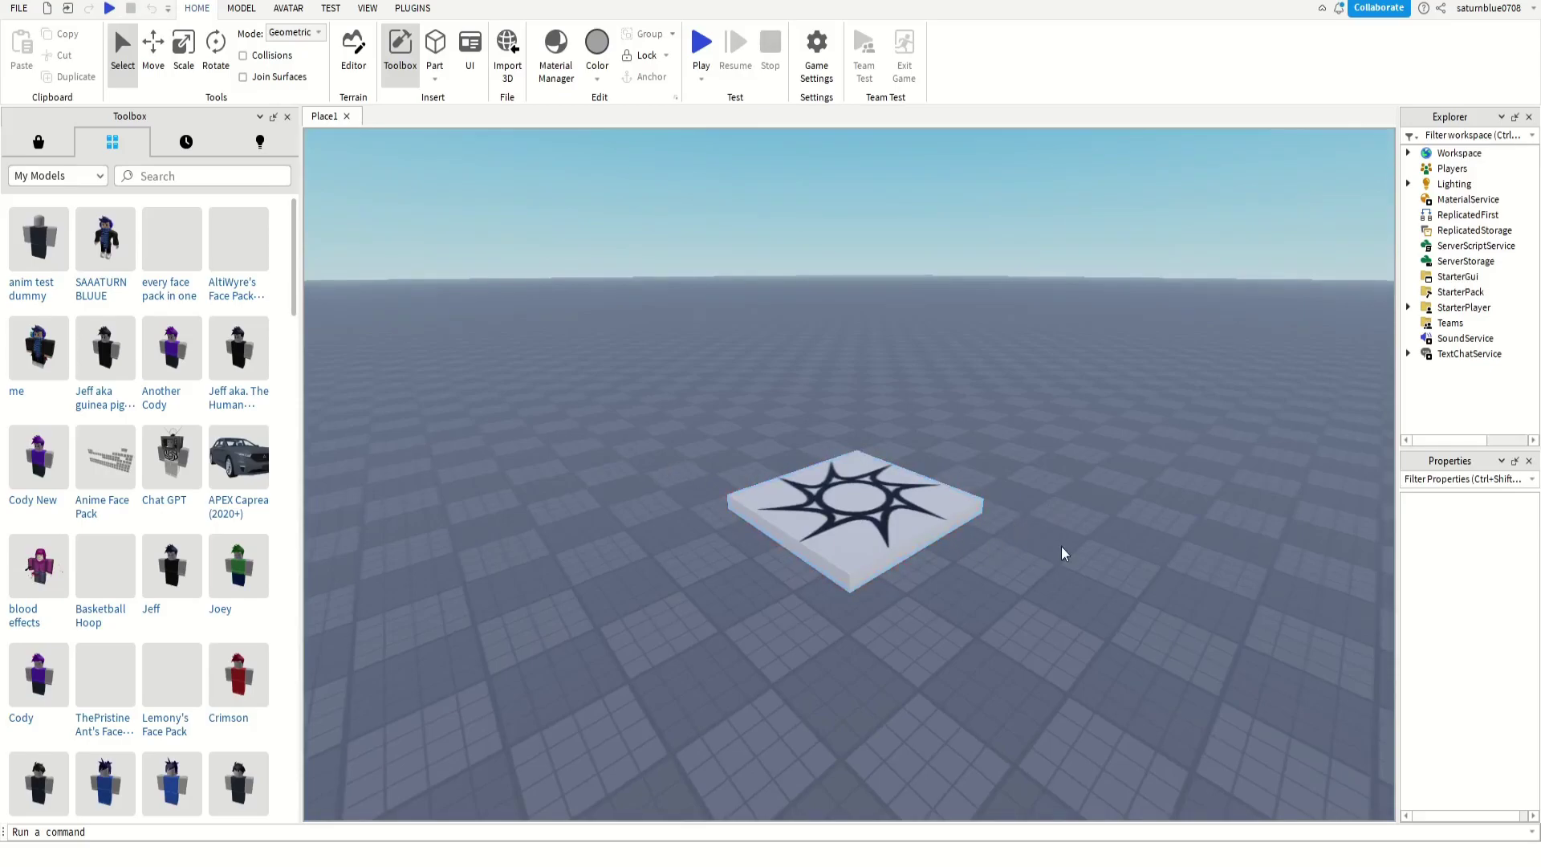
click(942, 522)
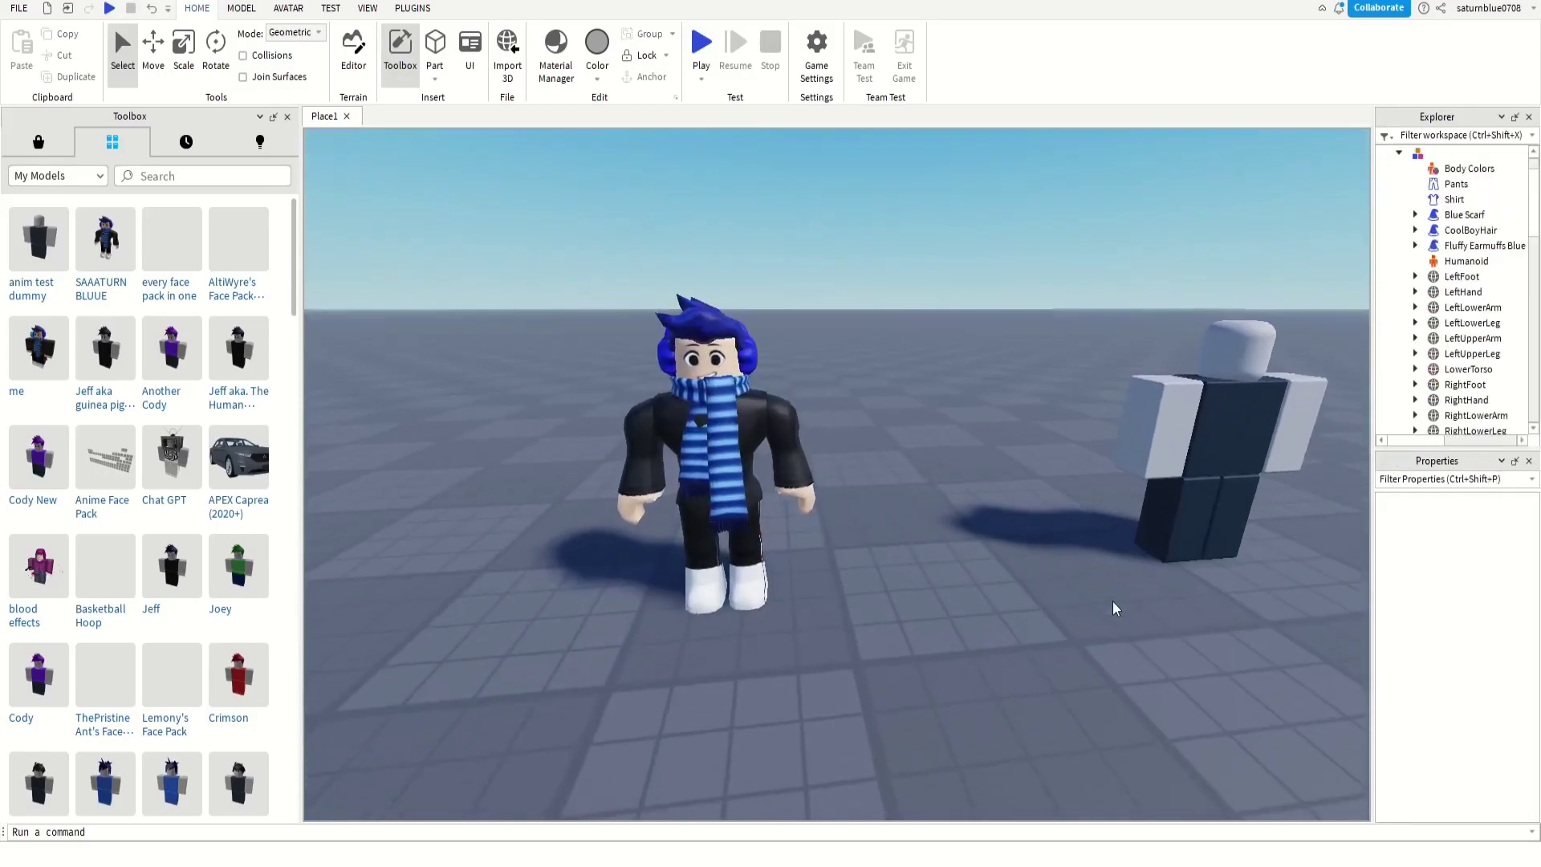
Examine the blue-haired avatar and the plain blocky dummy from several angles.
key(w)
right_drag(1112, 608, 1114, 608)
key(s)
key(w)
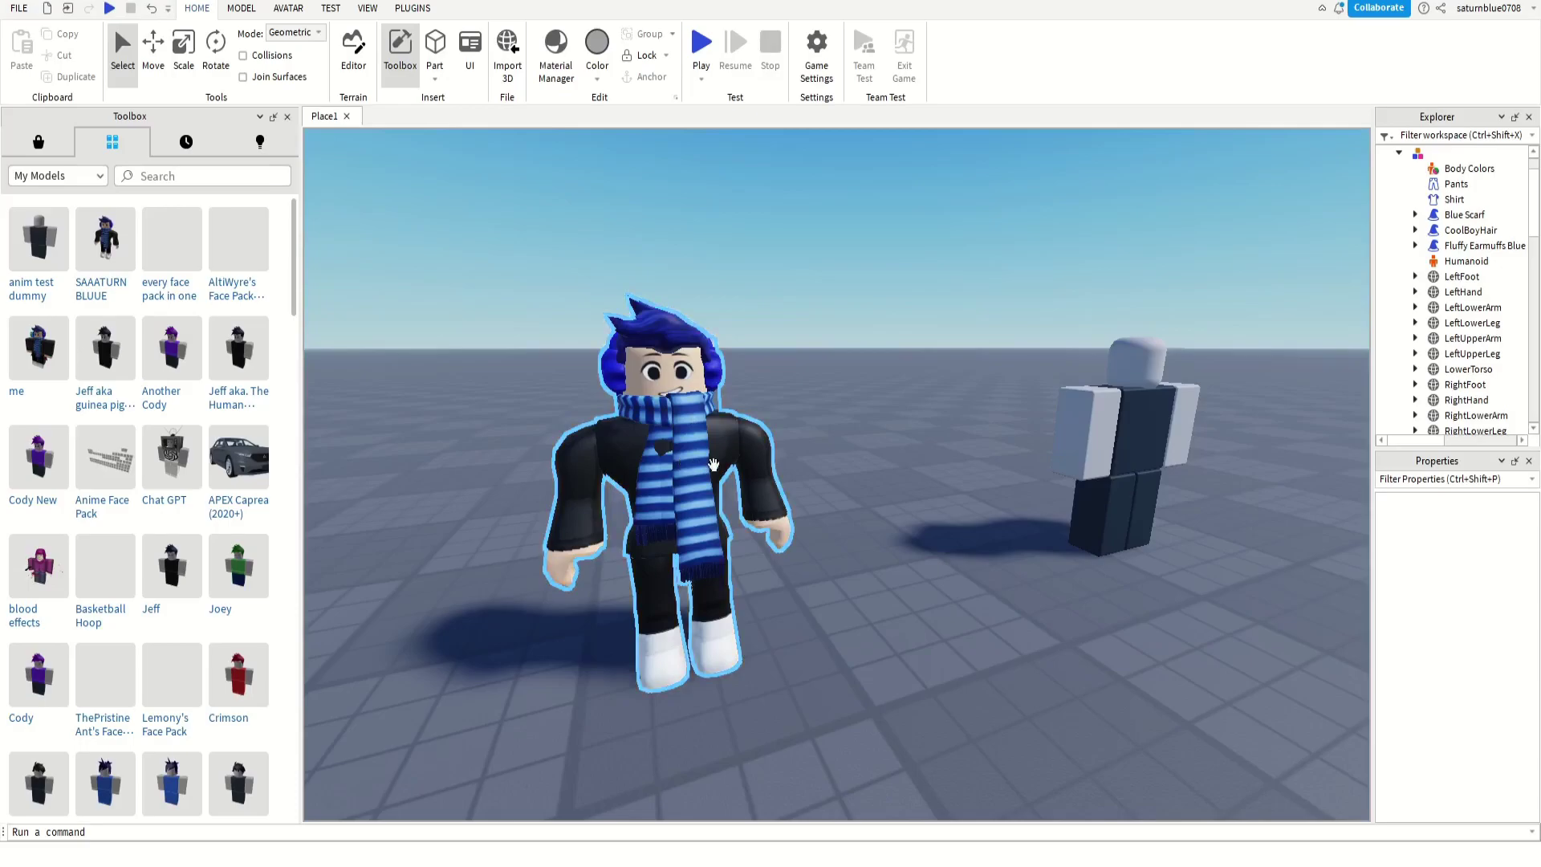
right_drag(713, 464, 803, 472)
key(d)
key(w)
key(s)
key(w)
key(a)
key(d)
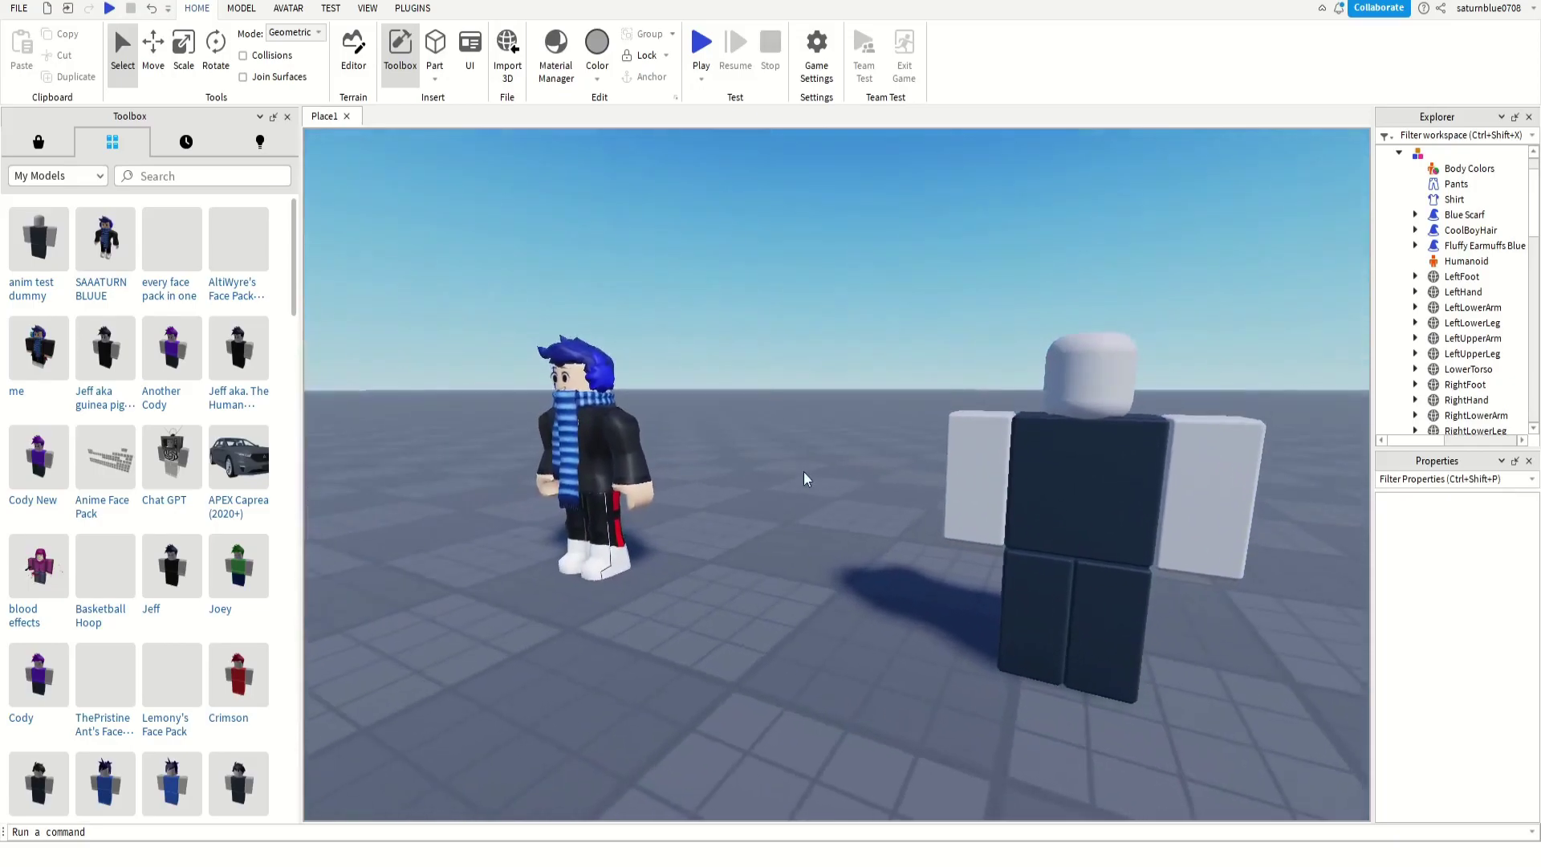
key(d)
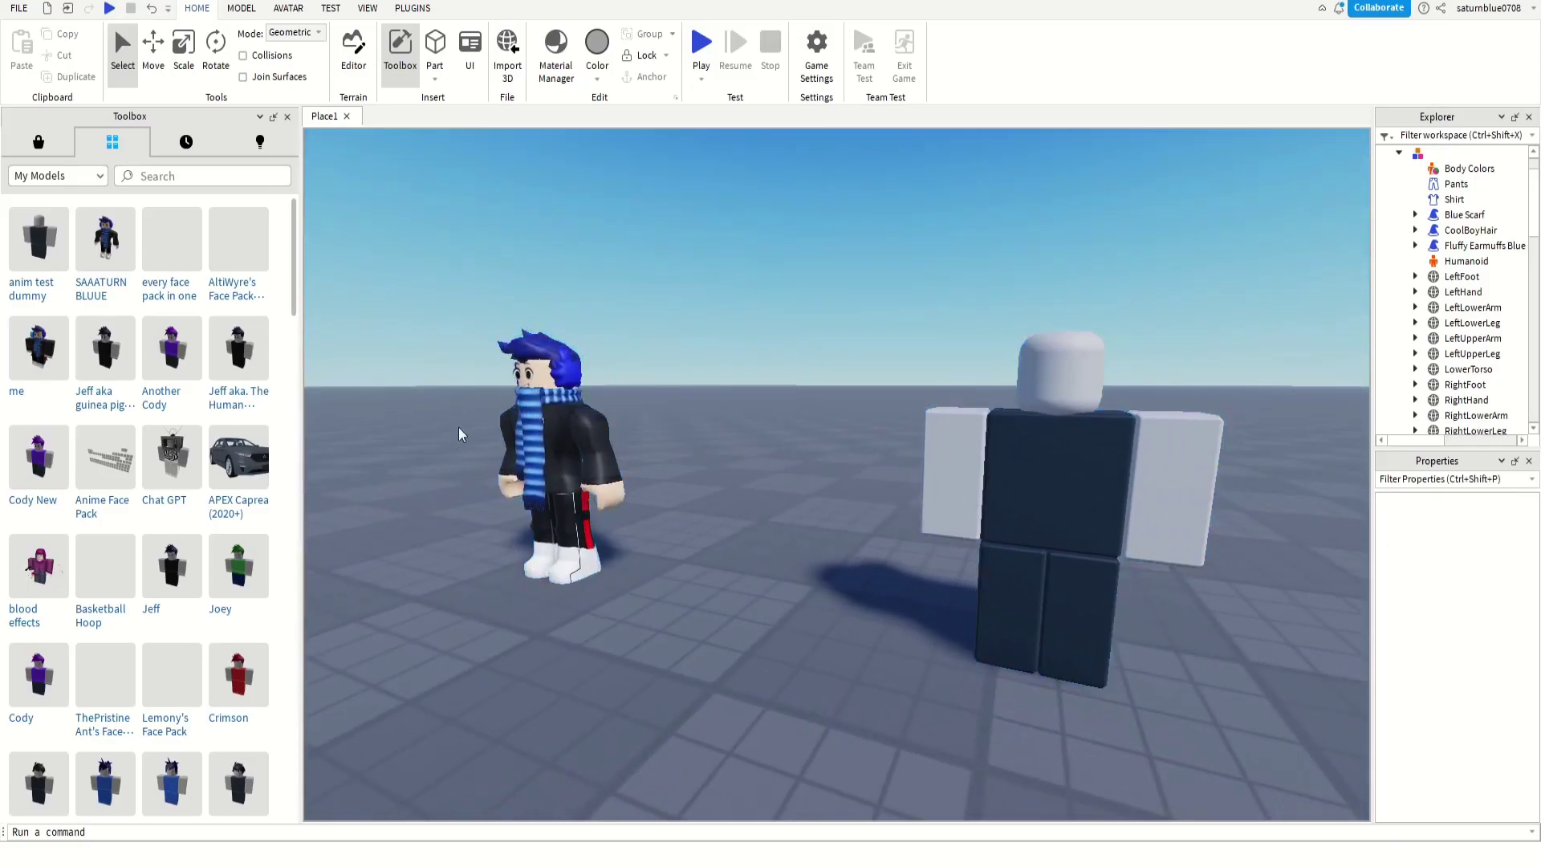
key(w)
key(a)
right_drag(661, 411, 662, 410)
key(w)
key(s)
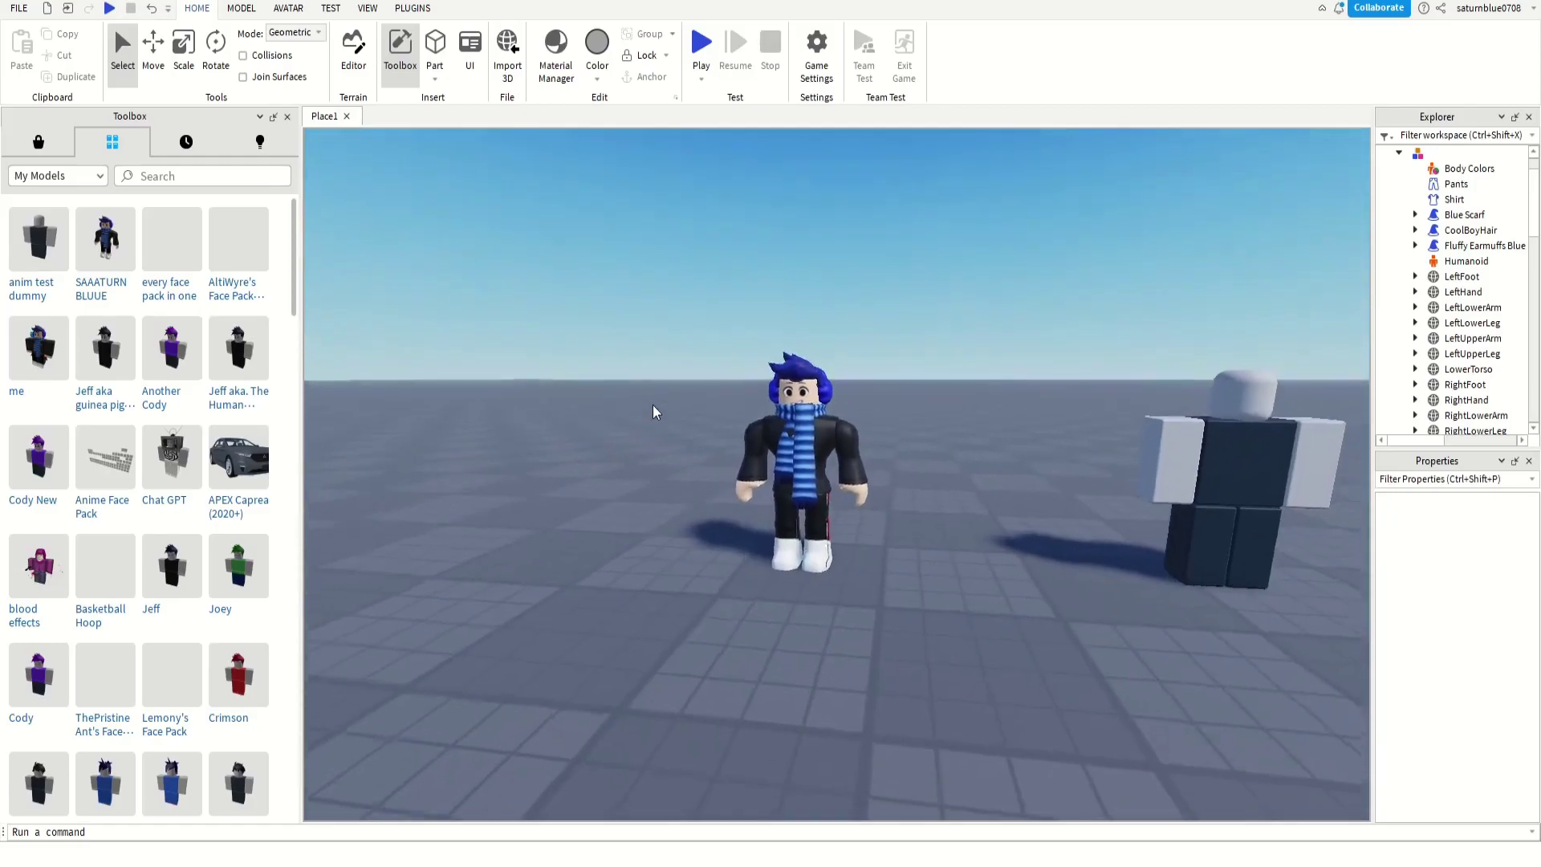
key(w)
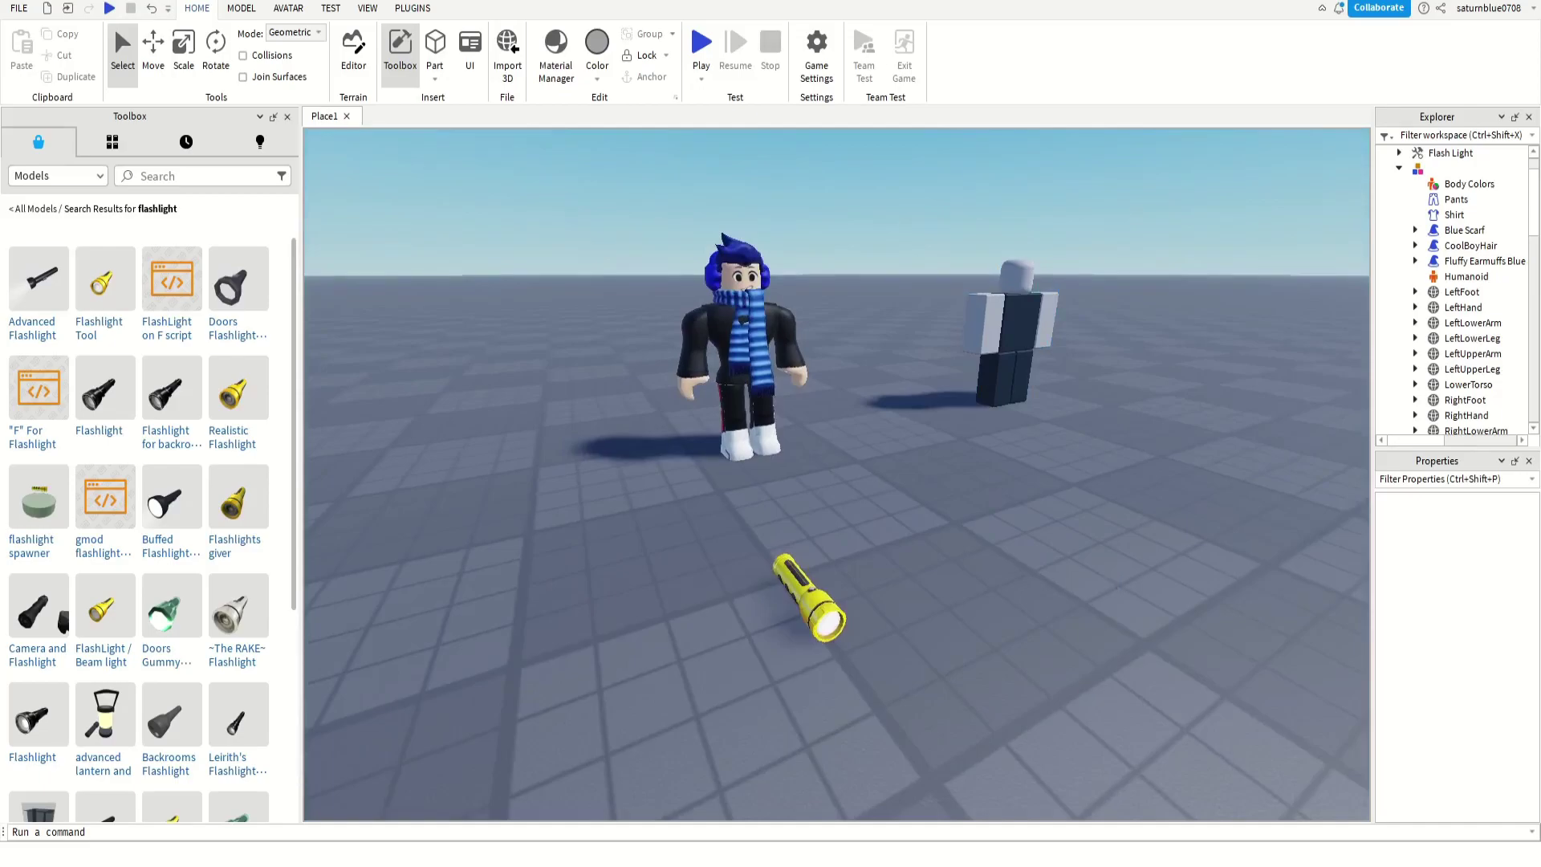
Open the Easy Weld plugin and place its window below the characters.
click(414, 10)
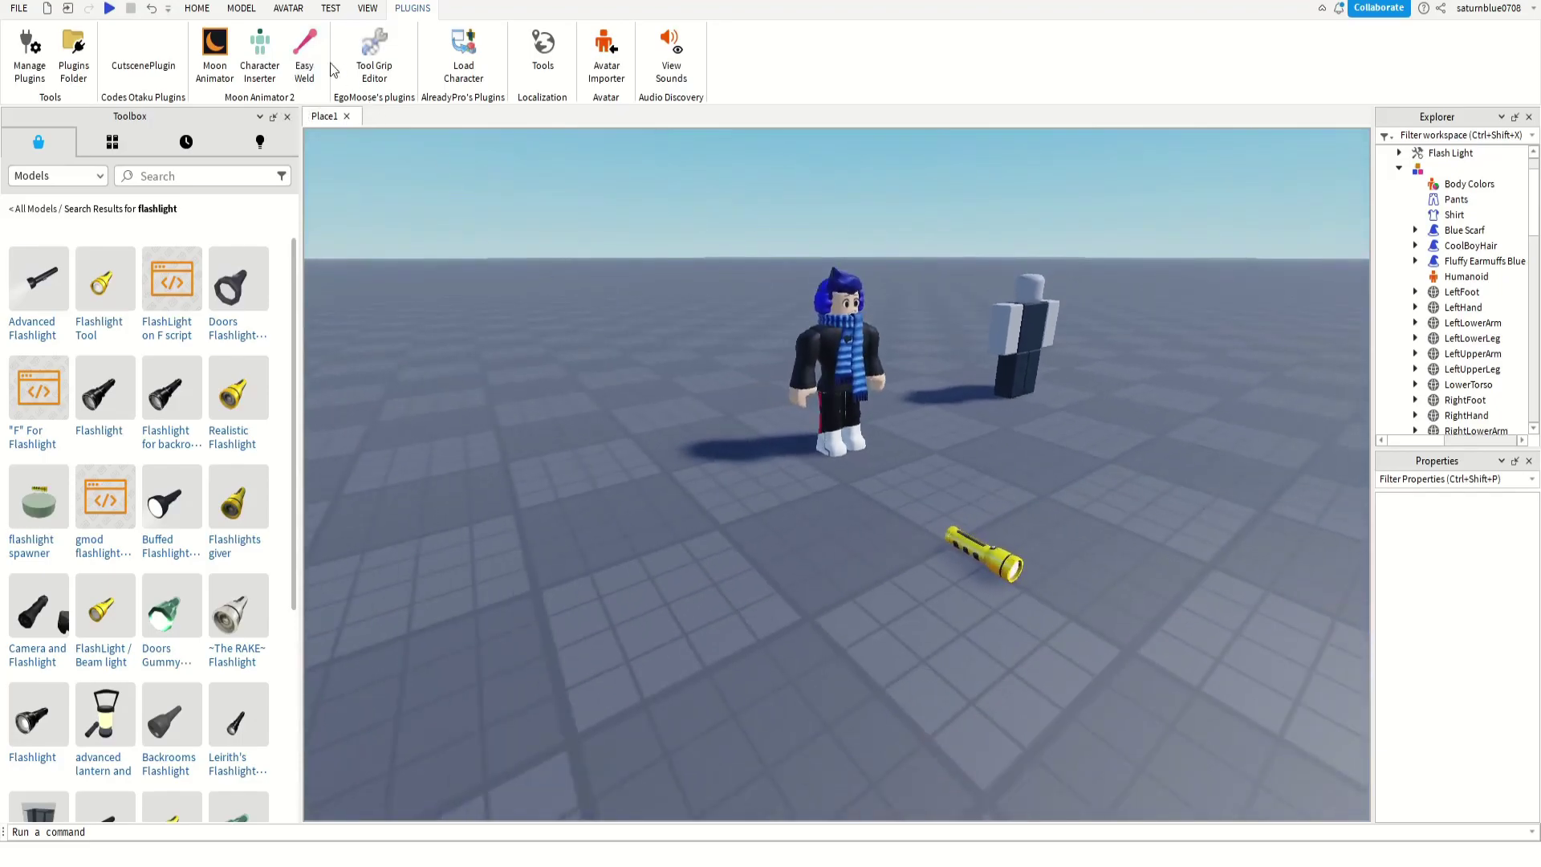
click(304, 53)
drag(791, 408, 867, 620)
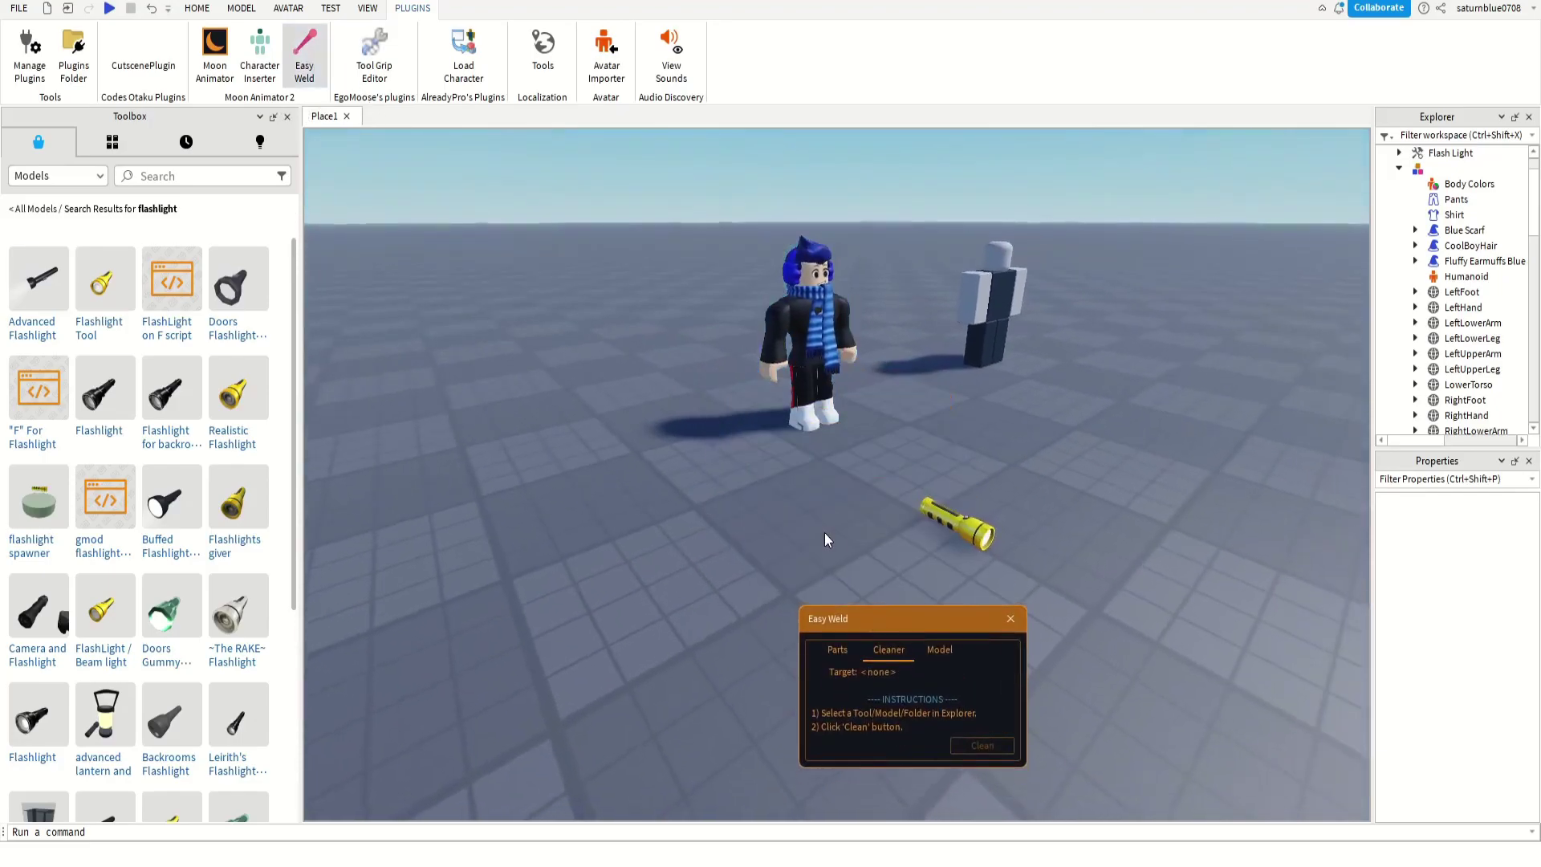
Clean the Flash Light tool with Easy Weld's Cleaner, then deselect it.
right_drag(824, 532, 647, 577)
key(w)
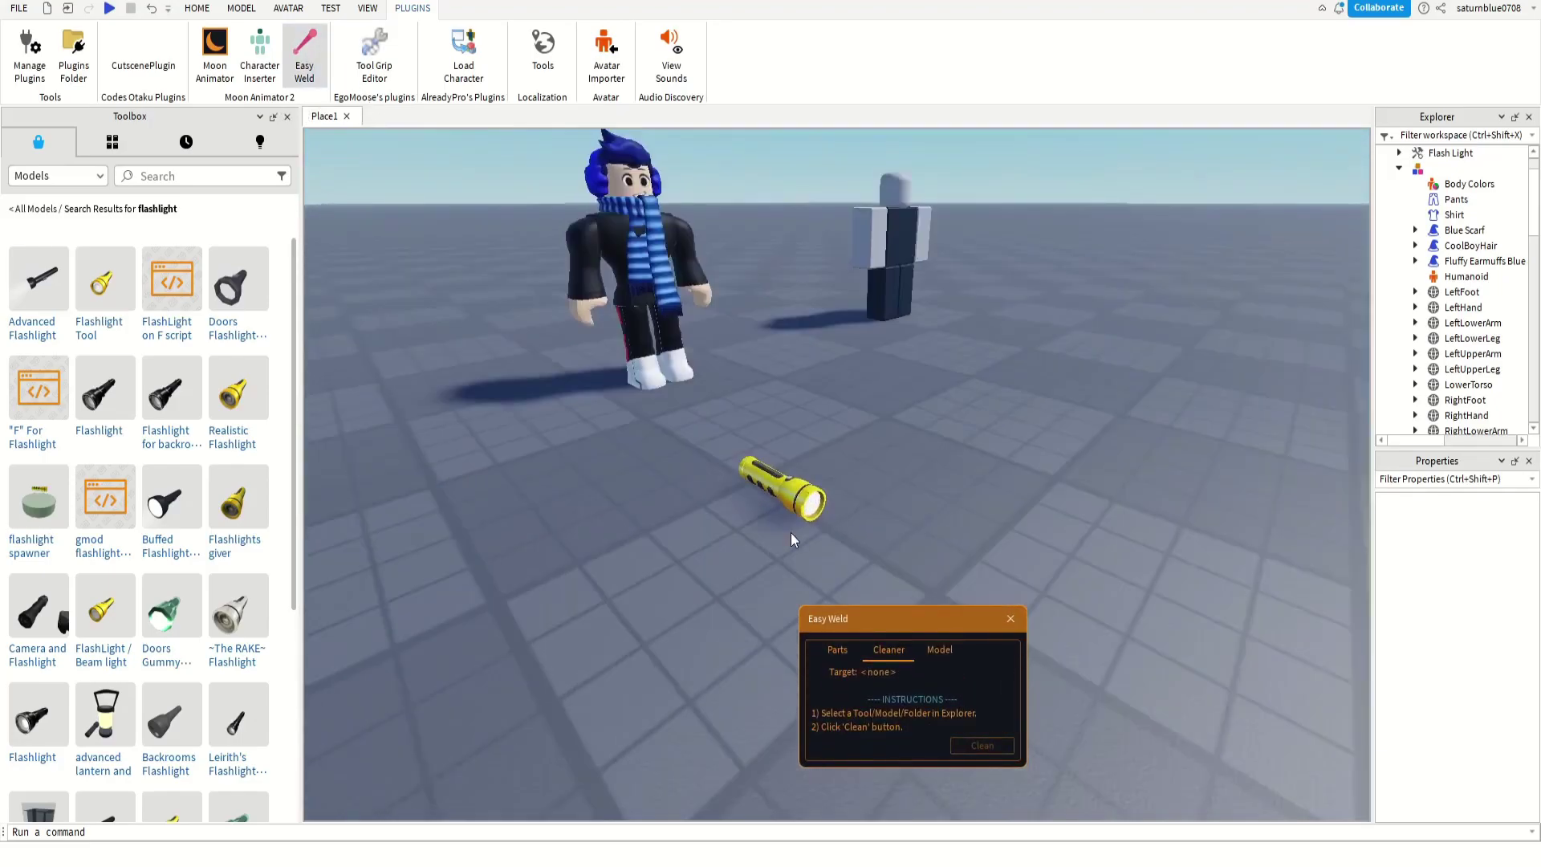
click(777, 487)
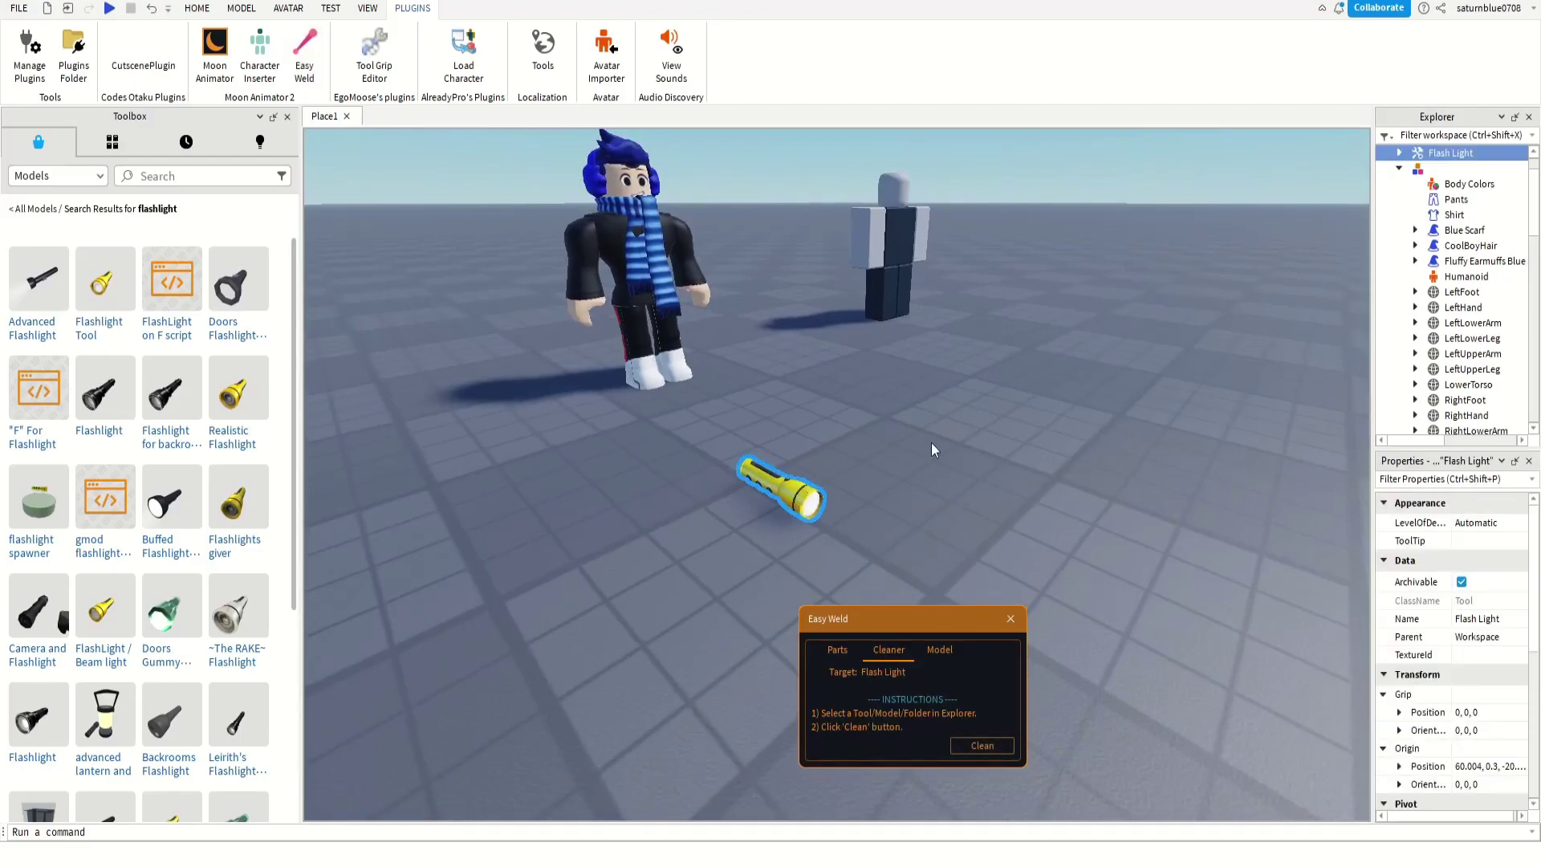
right_drag(932, 447, 923, 429)
key(d)
click(1226, 573)
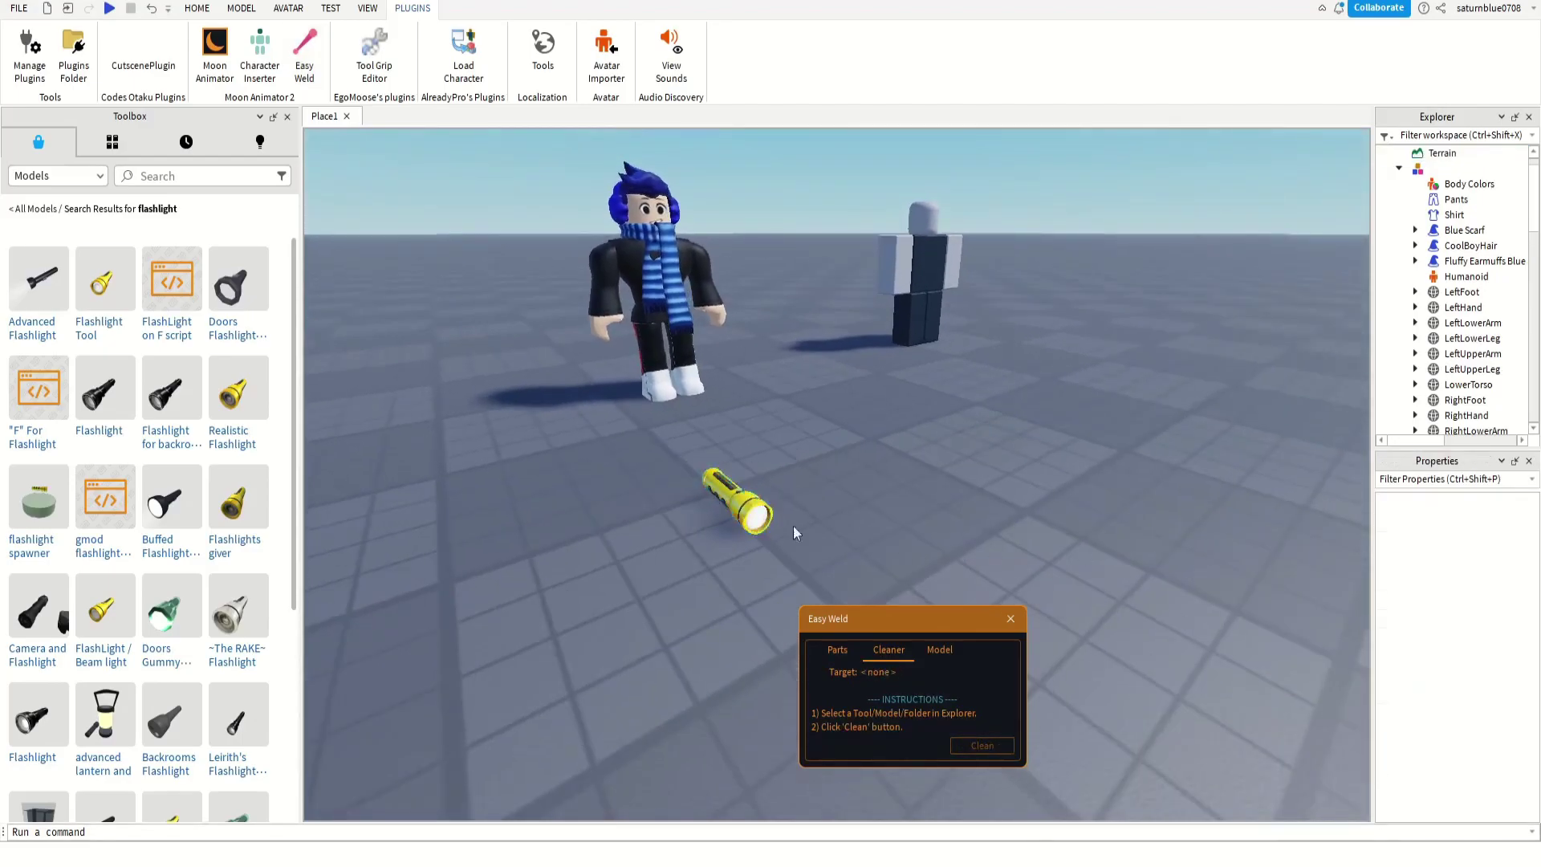
Select the Handle inside the Flash Light model and switch Easy Weld to its Parts mode.
click(732, 514)
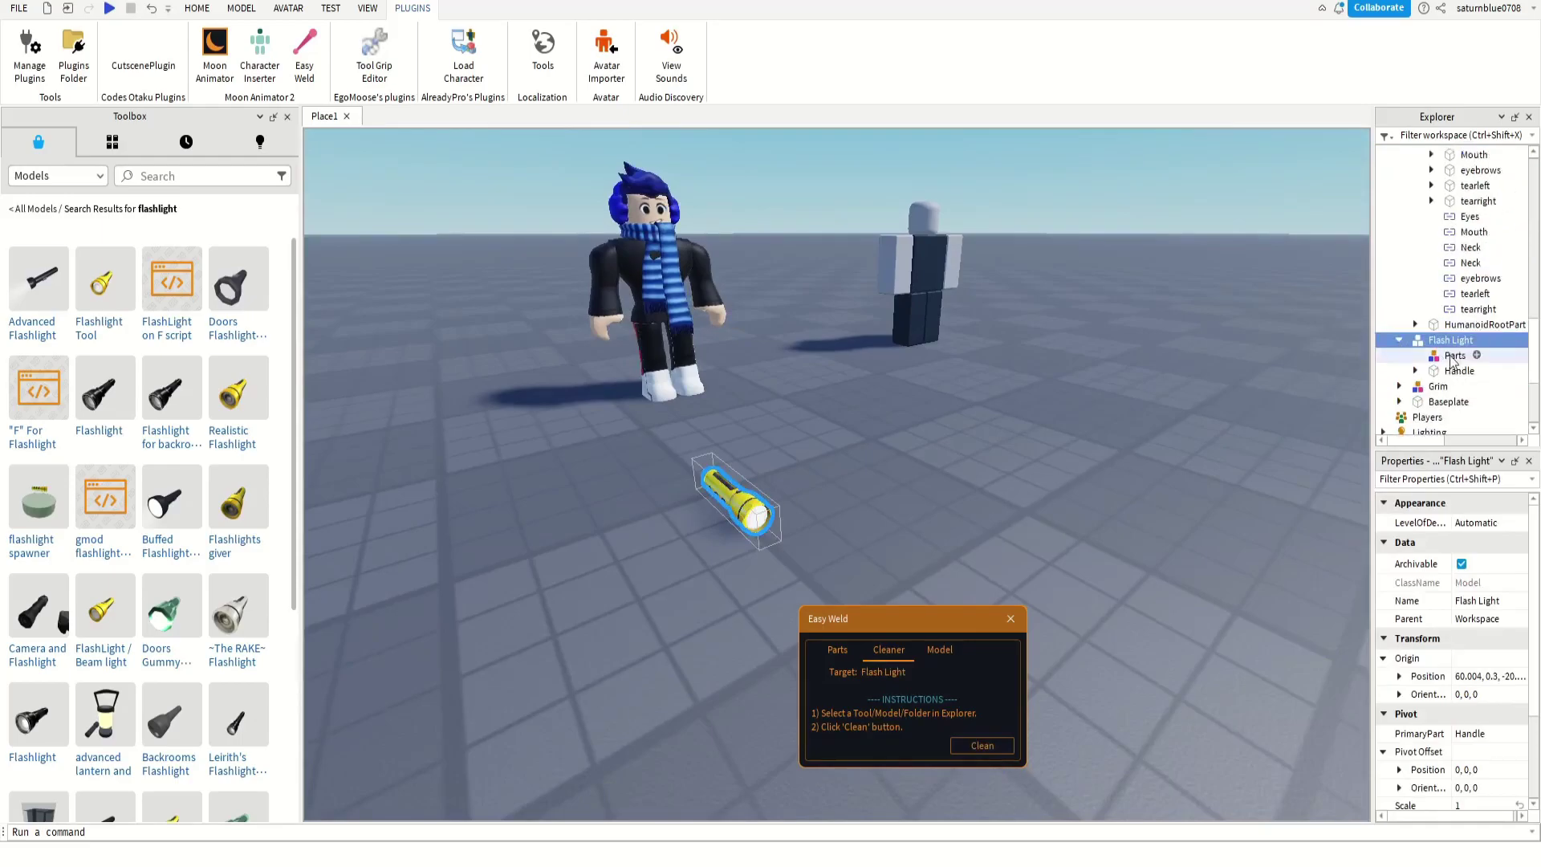
scroll(1451, 361, down, 1)
click(1437, 327)
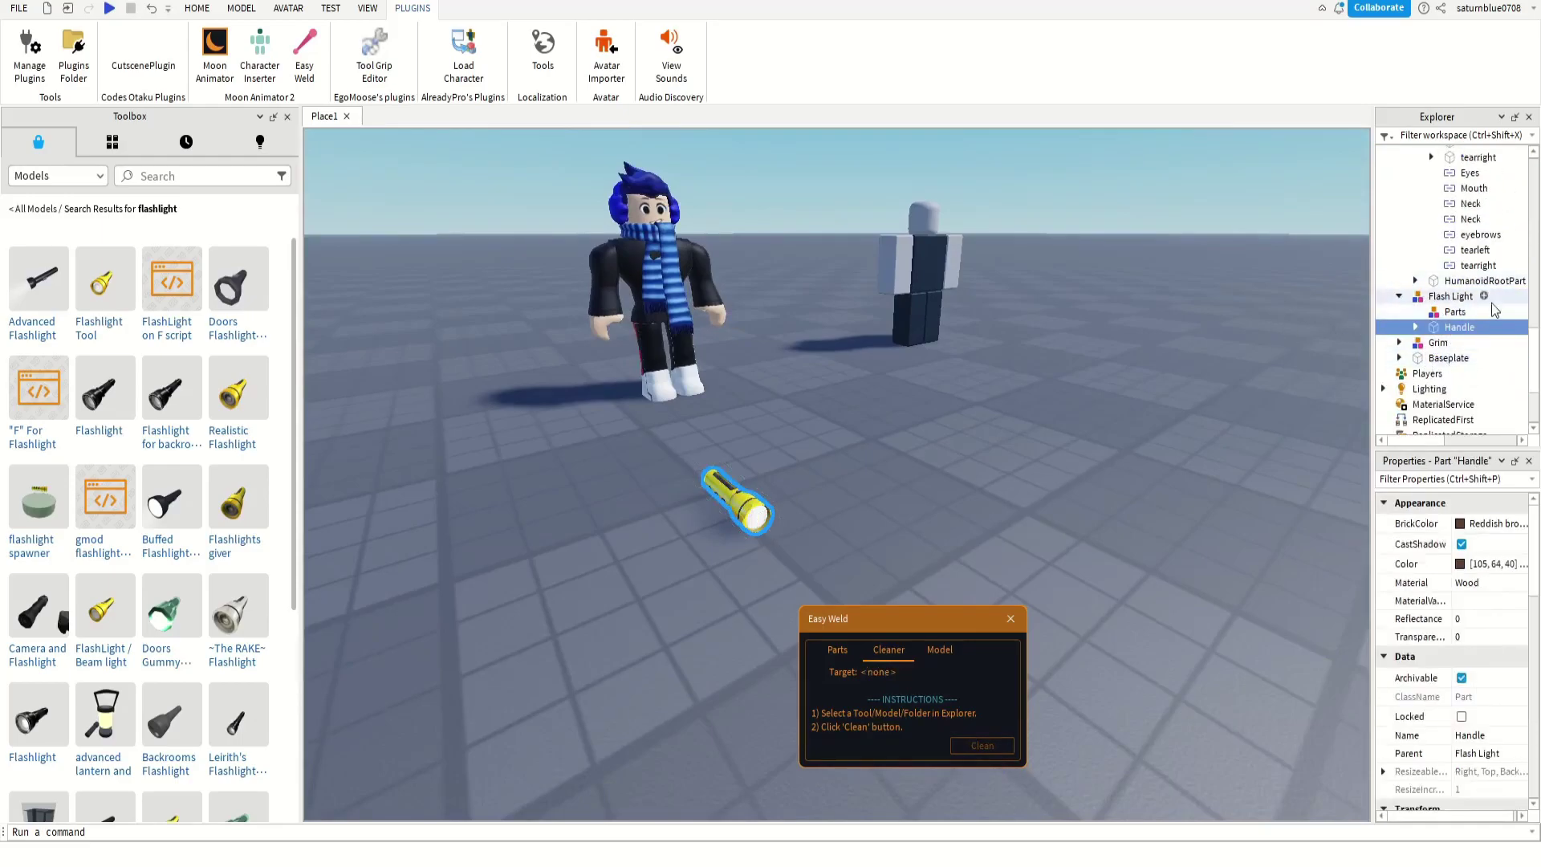
scroll(1451, 320, up, 2)
click(837, 651)
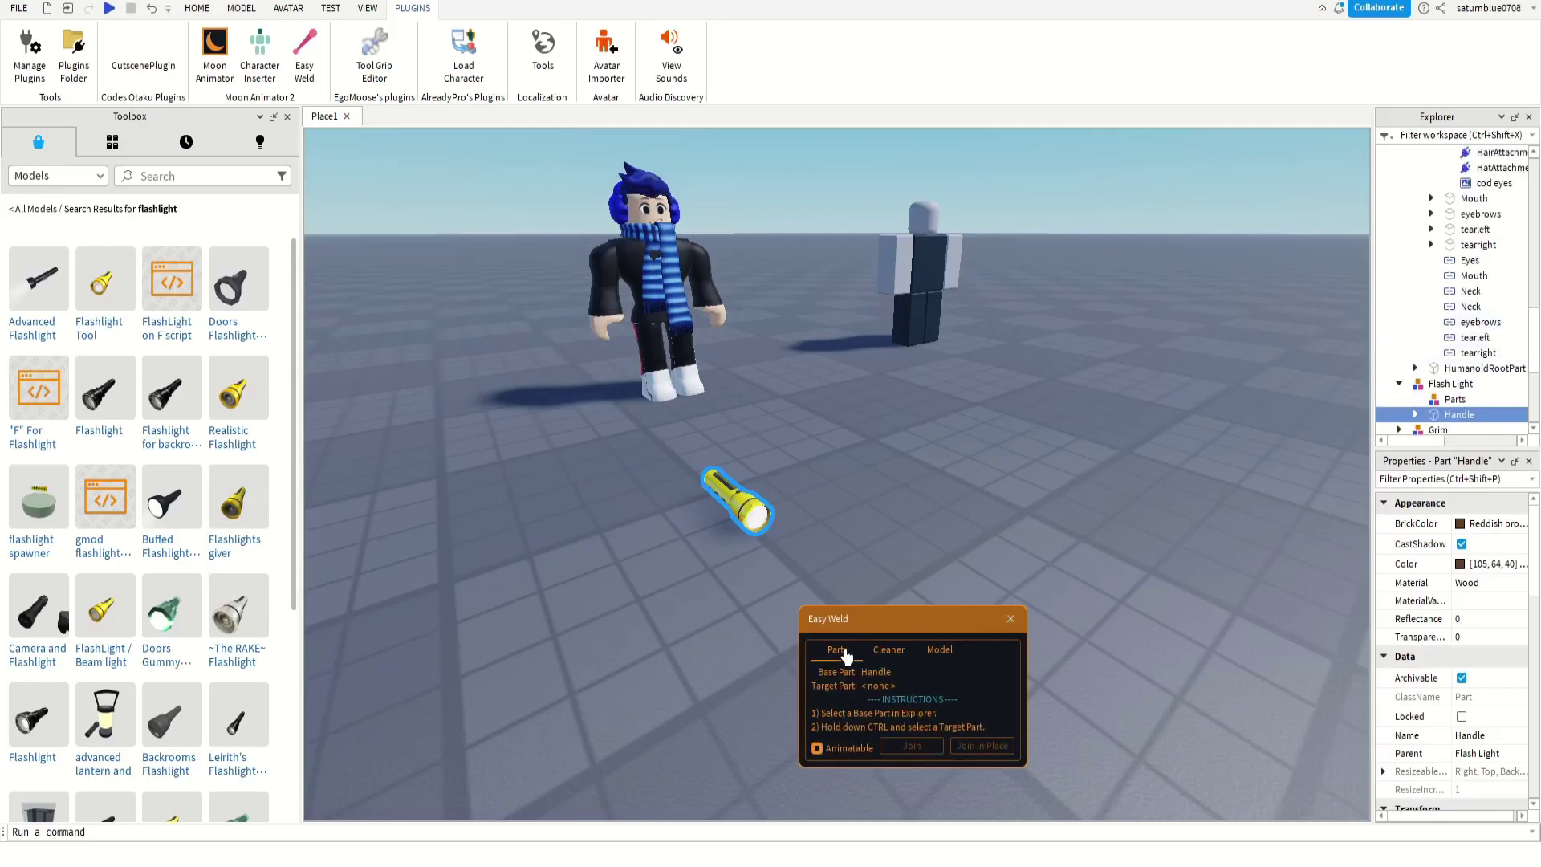
scroll(1469, 311, up, 9)
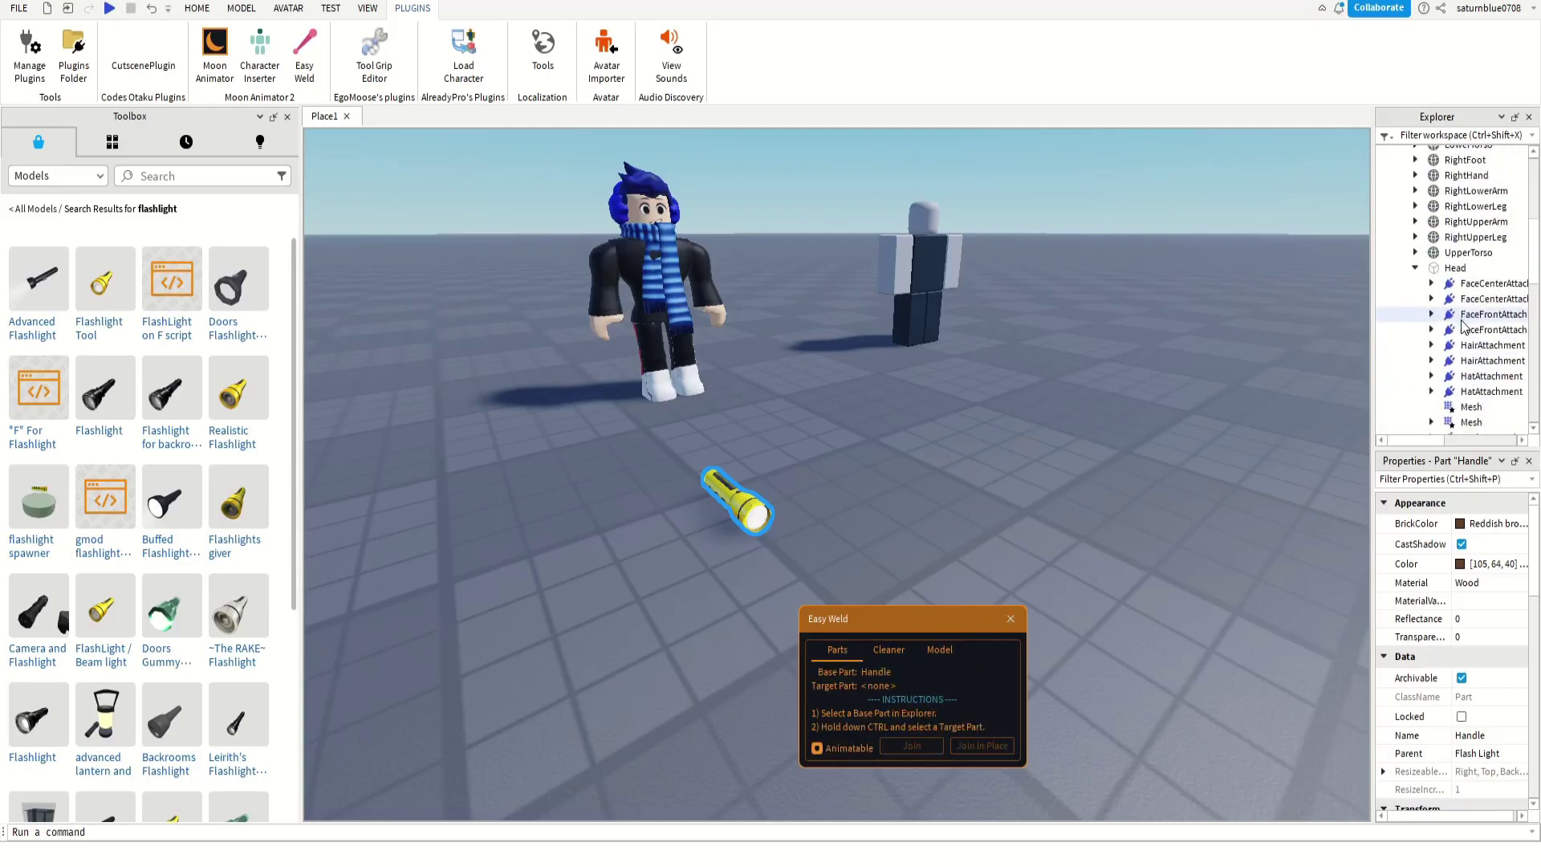
Expand the Grim dummy and select its Right Arm as Easy Weld's base part.
key(d)
right_drag(1313, 354, 1214, 354)
key(e)
click(856, 362)
key(d)
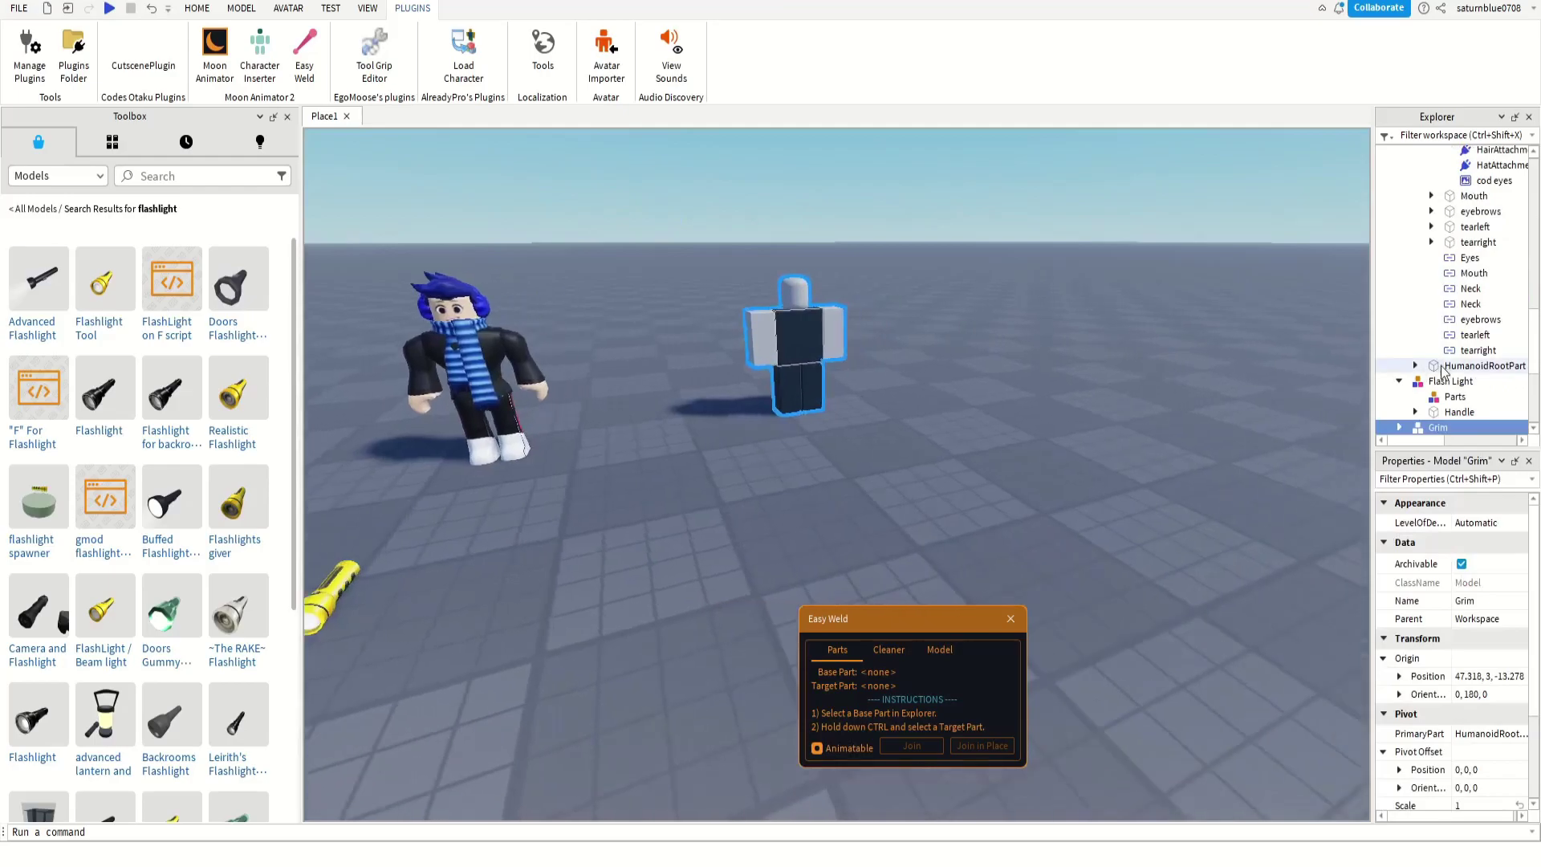
scroll(1437, 353, down, 3)
click(1399, 296)
scroll(1455, 308, down, 2)
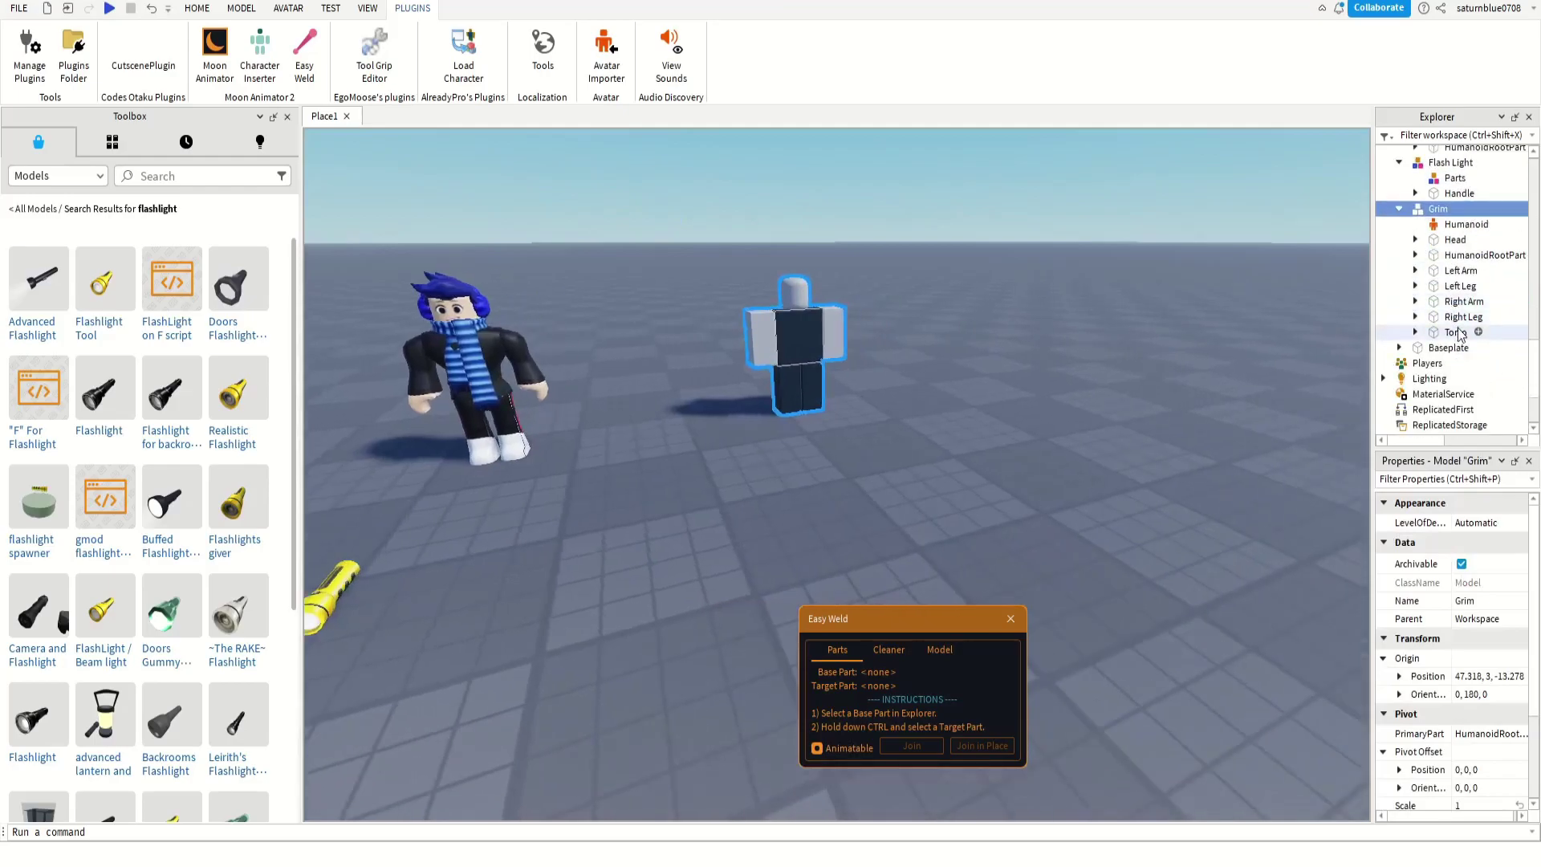
click(1462, 302)
Add the flashlight's Handle as the target part and join it to the dummy's Right Arm with Animatable enabled.
right_drag(1228, 369, 942, 485)
scroll(1417, 338, up, 3)
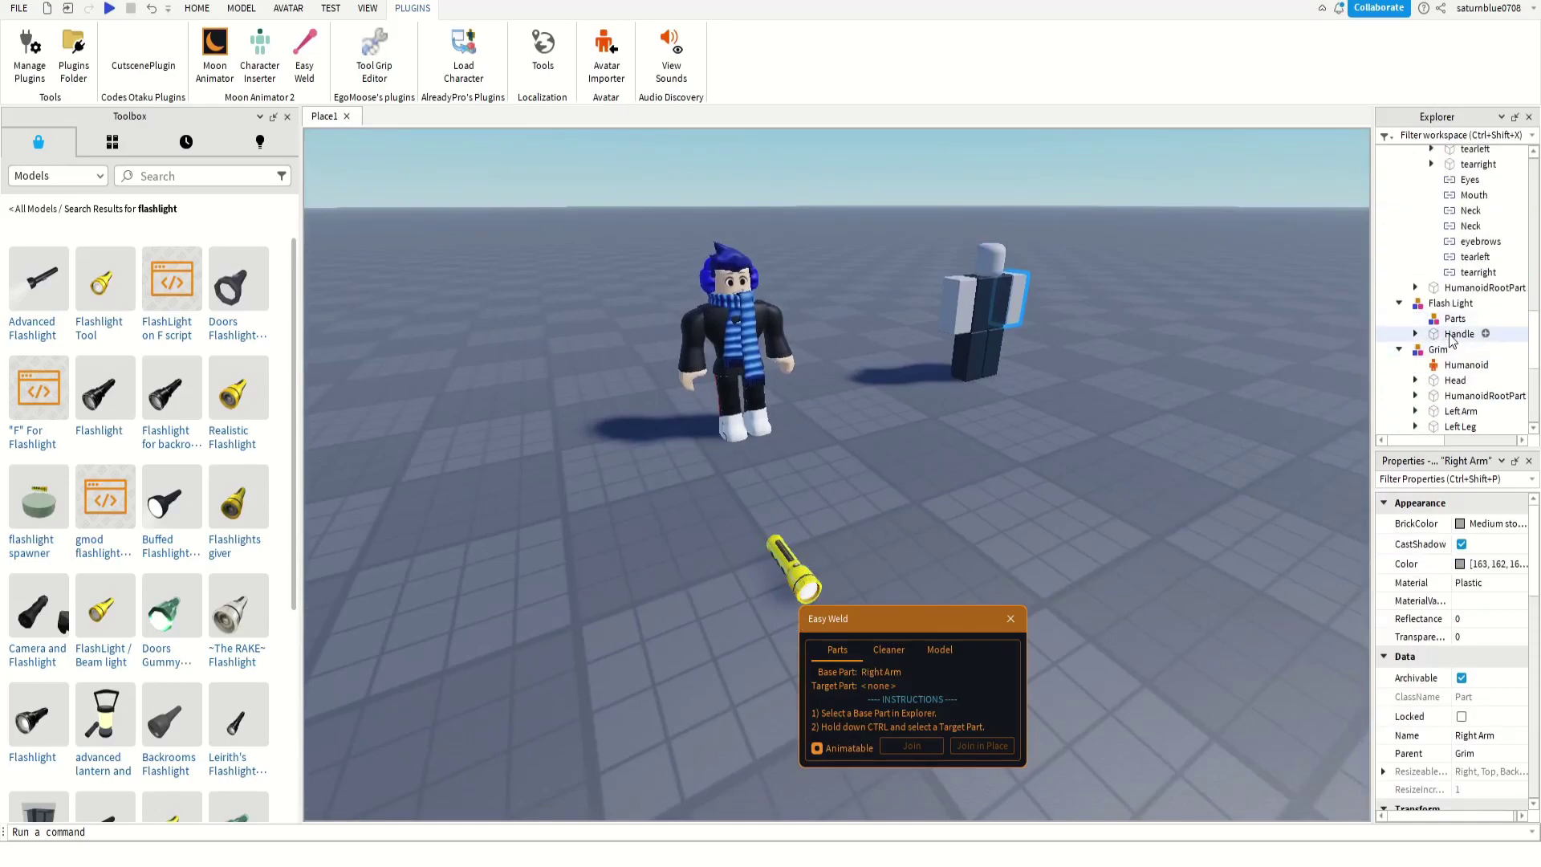
ctrl+click(1451, 335)
right_drag(1143, 363, 1109, 395)
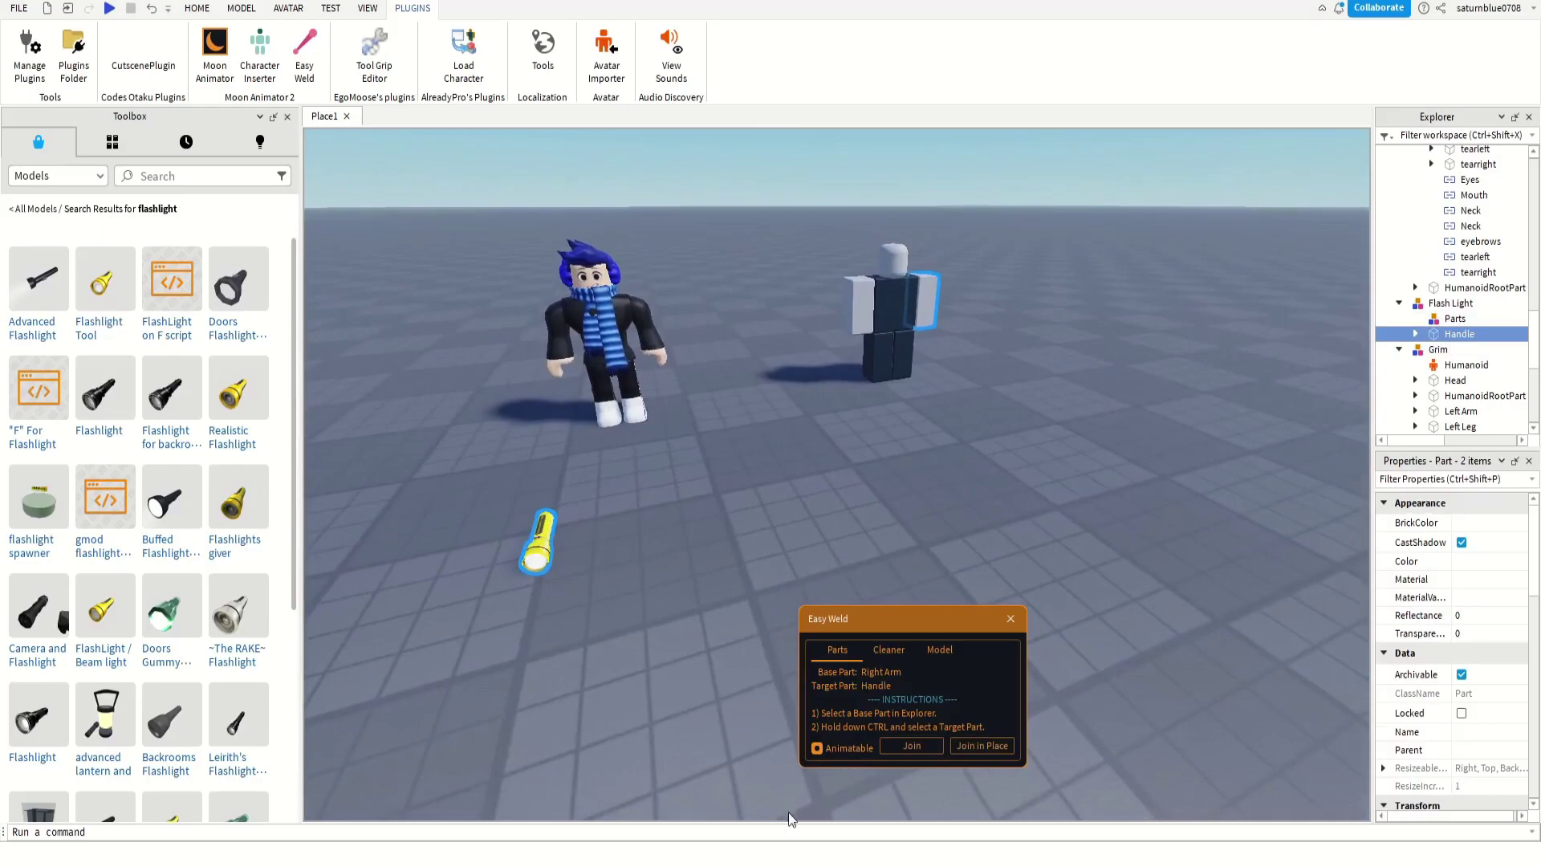
click(903, 748)
right_drag(1071, 465, 1091, 426)
key(w)
key(d)
key(s)
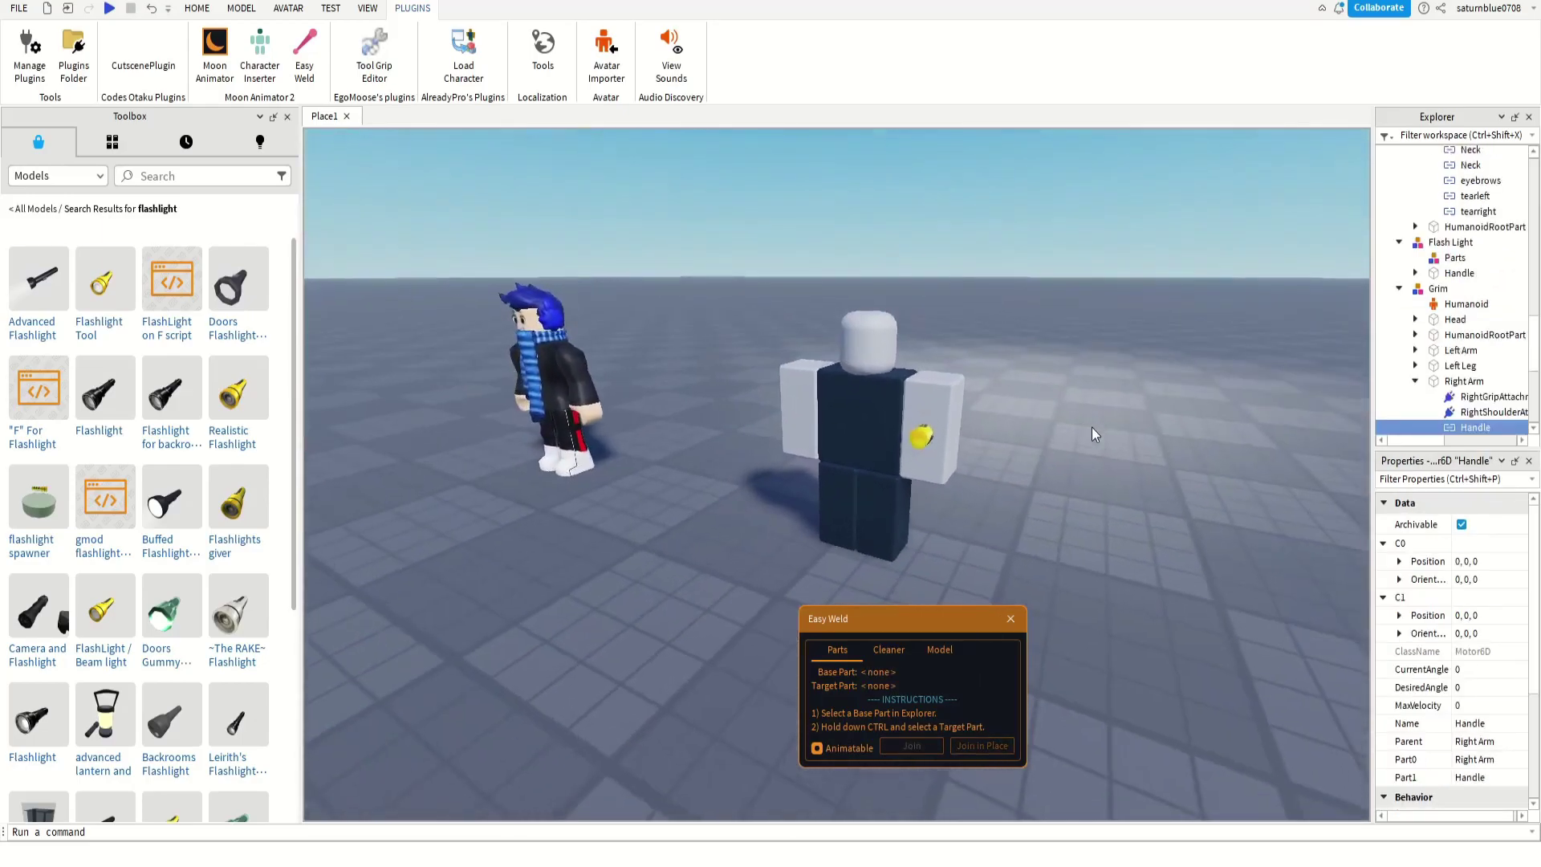
Move the Flash Light model into the Grim model in the object hierarchy.
scroll(1516, 399, down, 3)
scroll(1513, 398, up, 2)
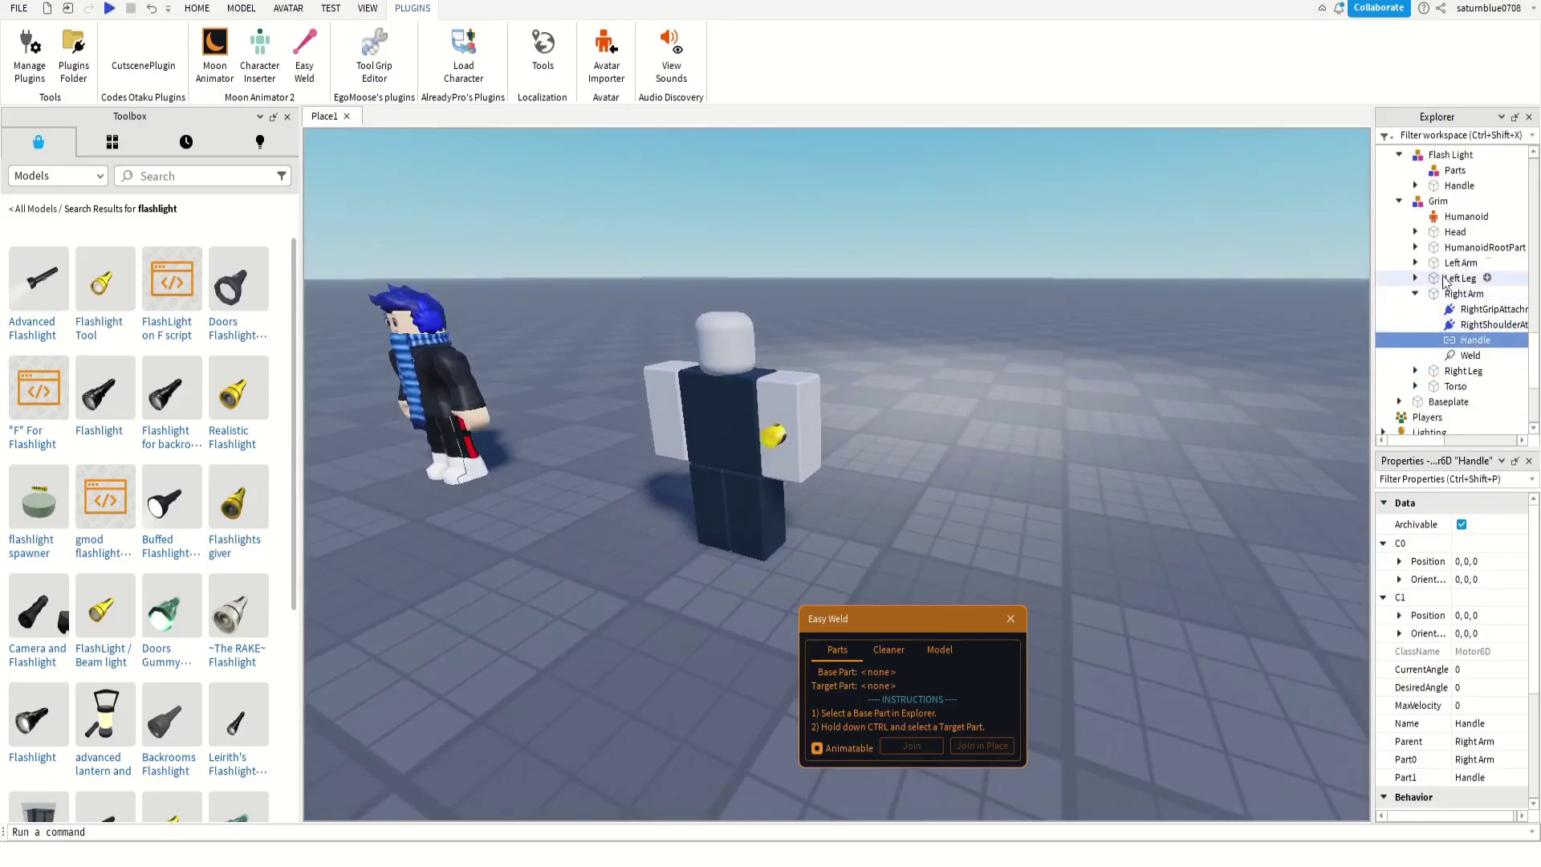
click(1398, 200)
scroll(1440, 241, up, 1)
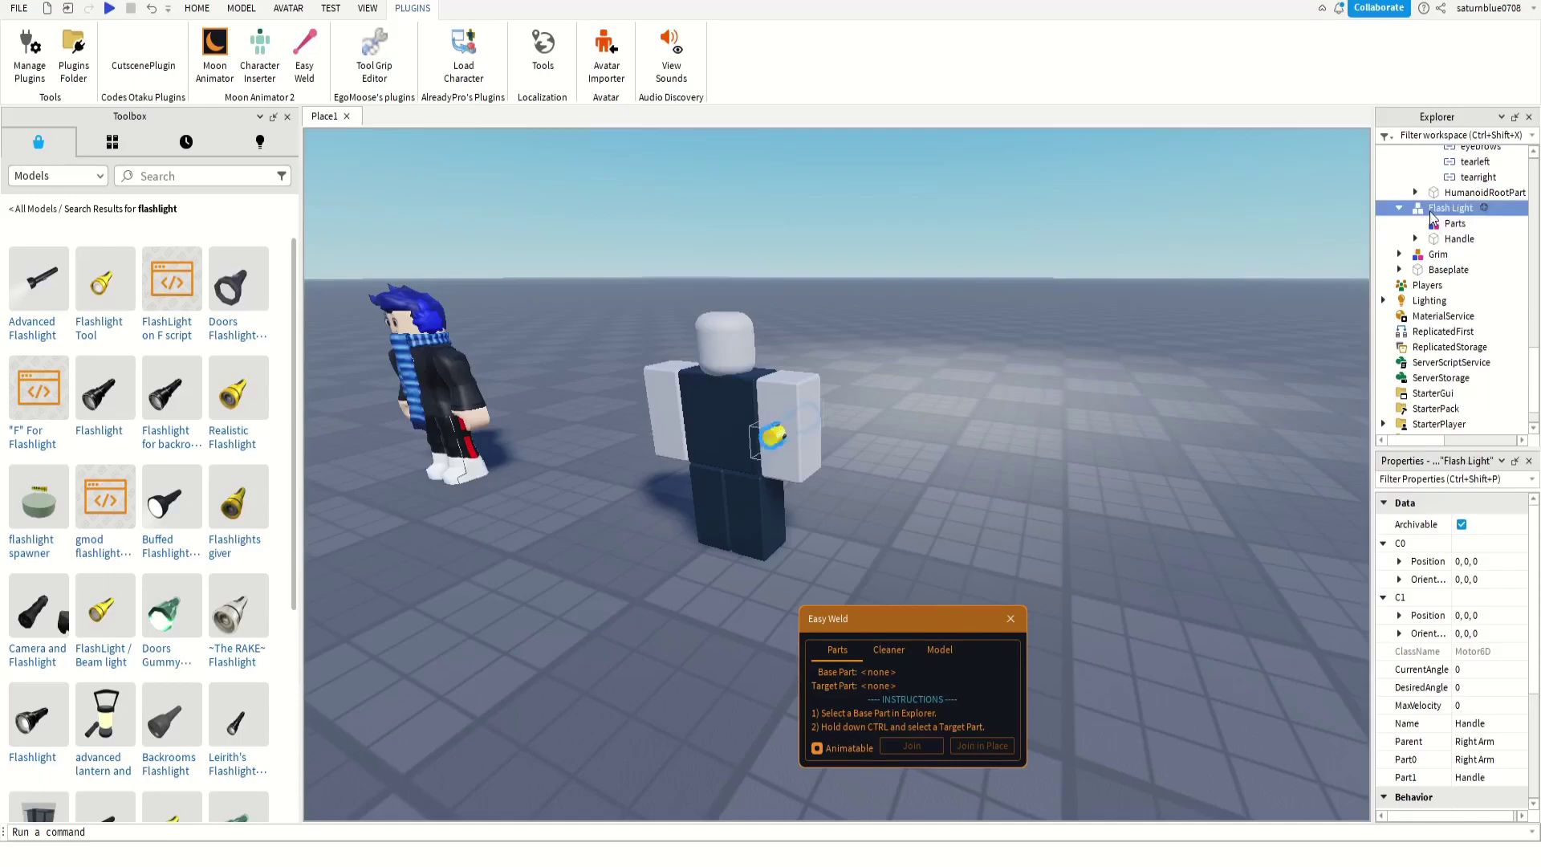
drag(1430, 212, 1434, 256)
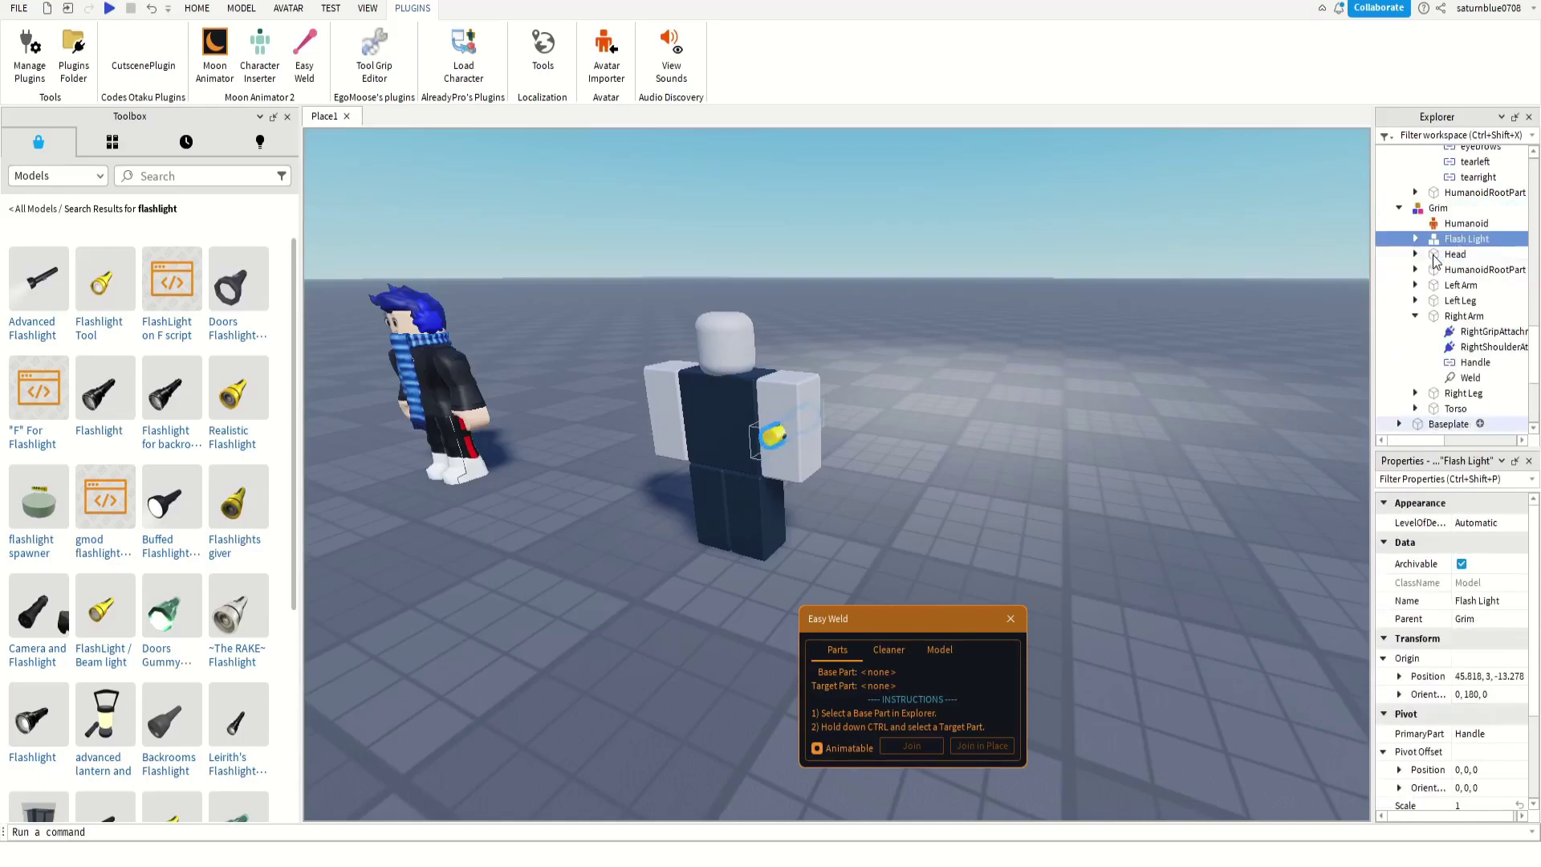
click(923, 326)
right_drag(923, 326, 841, 392)
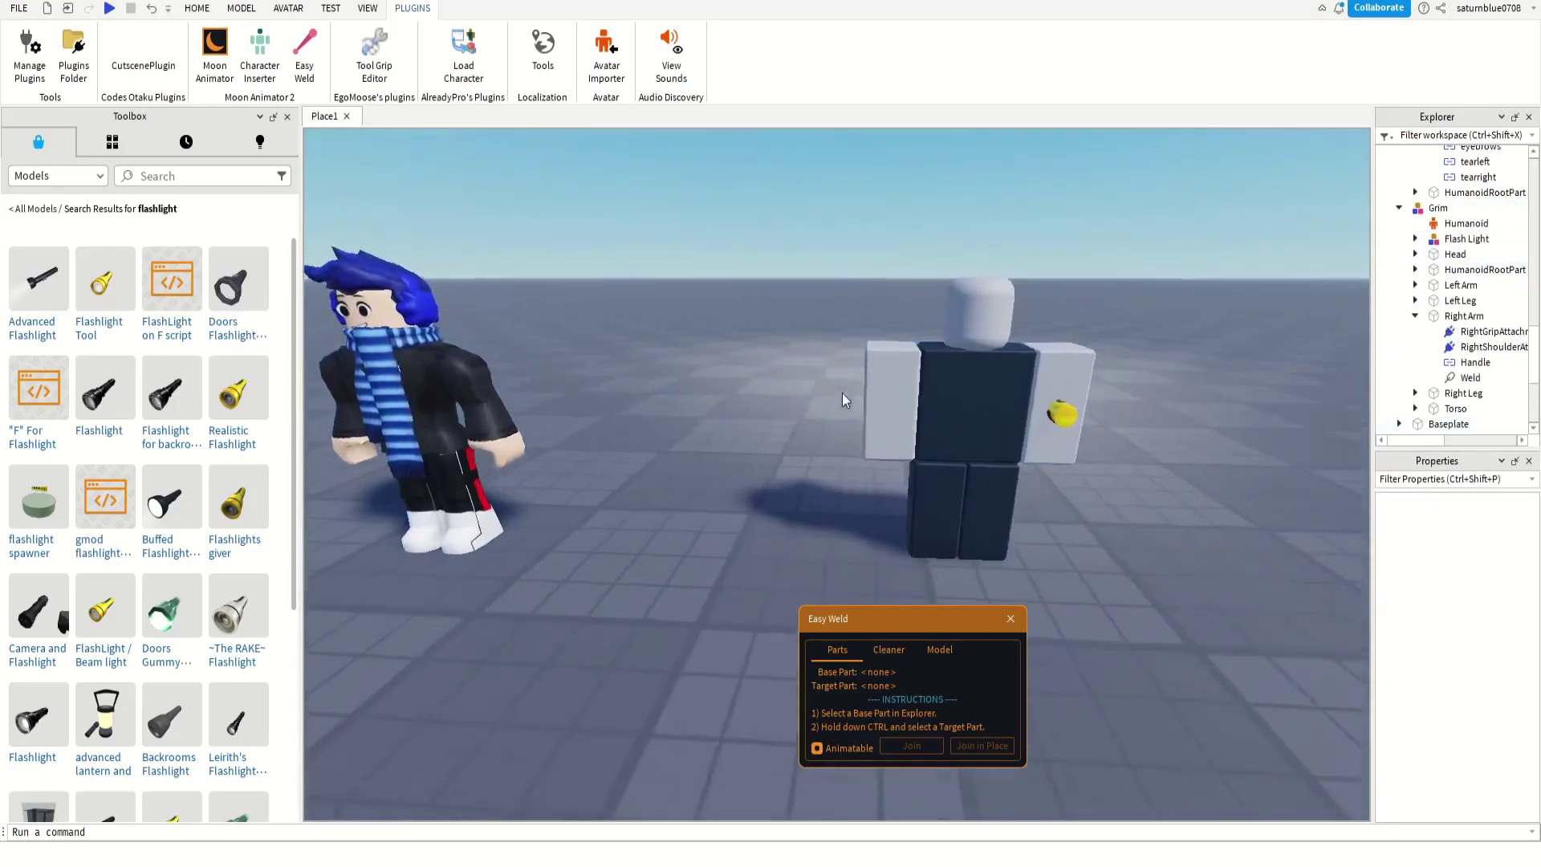
scroll(841, 391, up, 2)
scroll(749, 430, down, 5)
right_drag(703, 395, 614, 359)
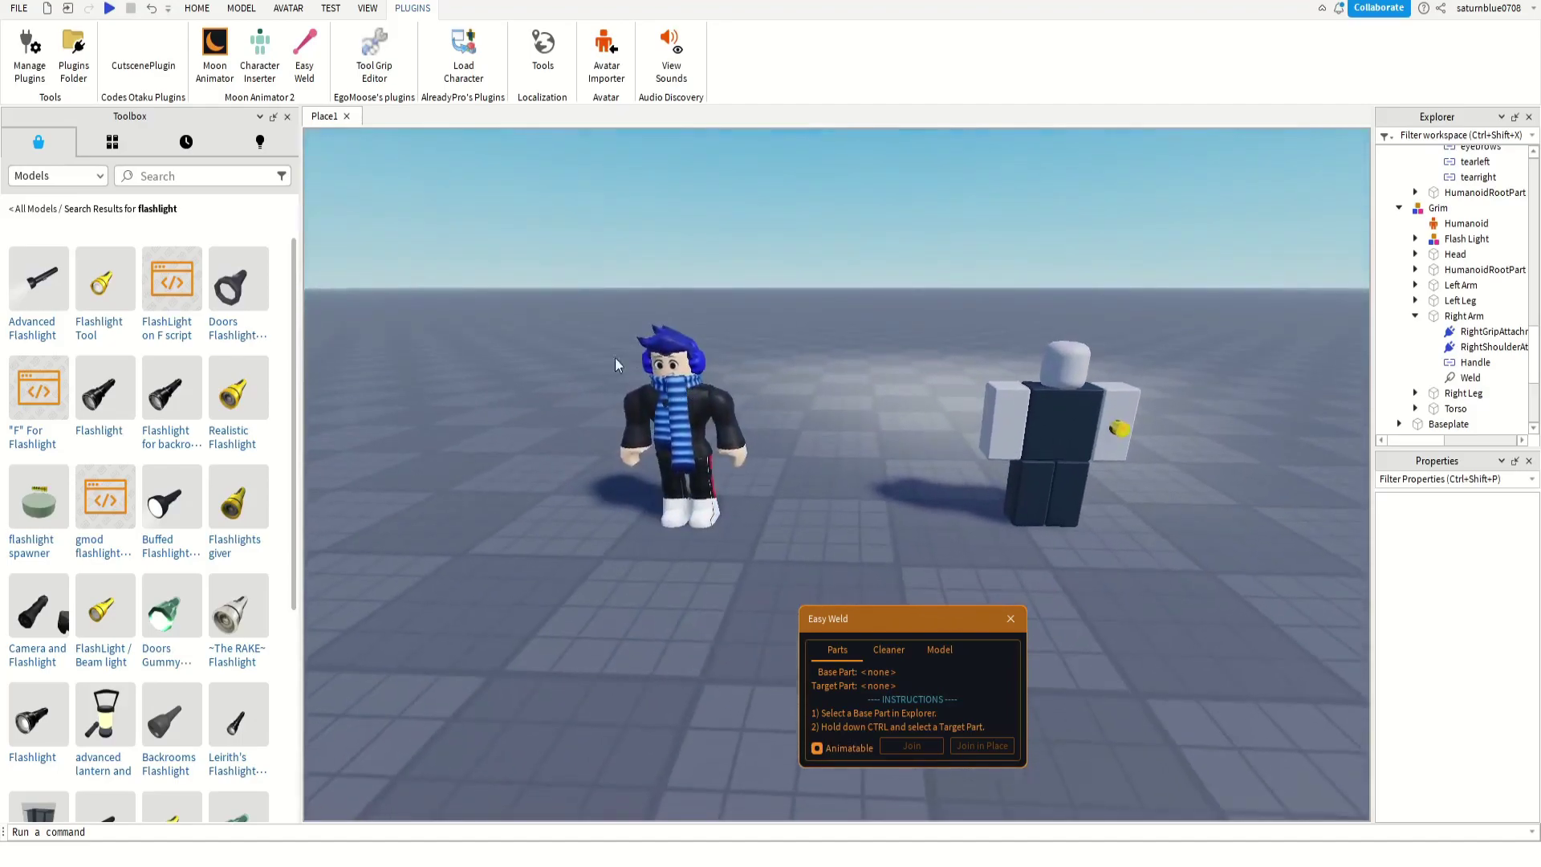
Close Easy Weld and create a new Moon 2 file for the Grim dummy in Moon Animator.
click(1008, 620)
click(209, 52)
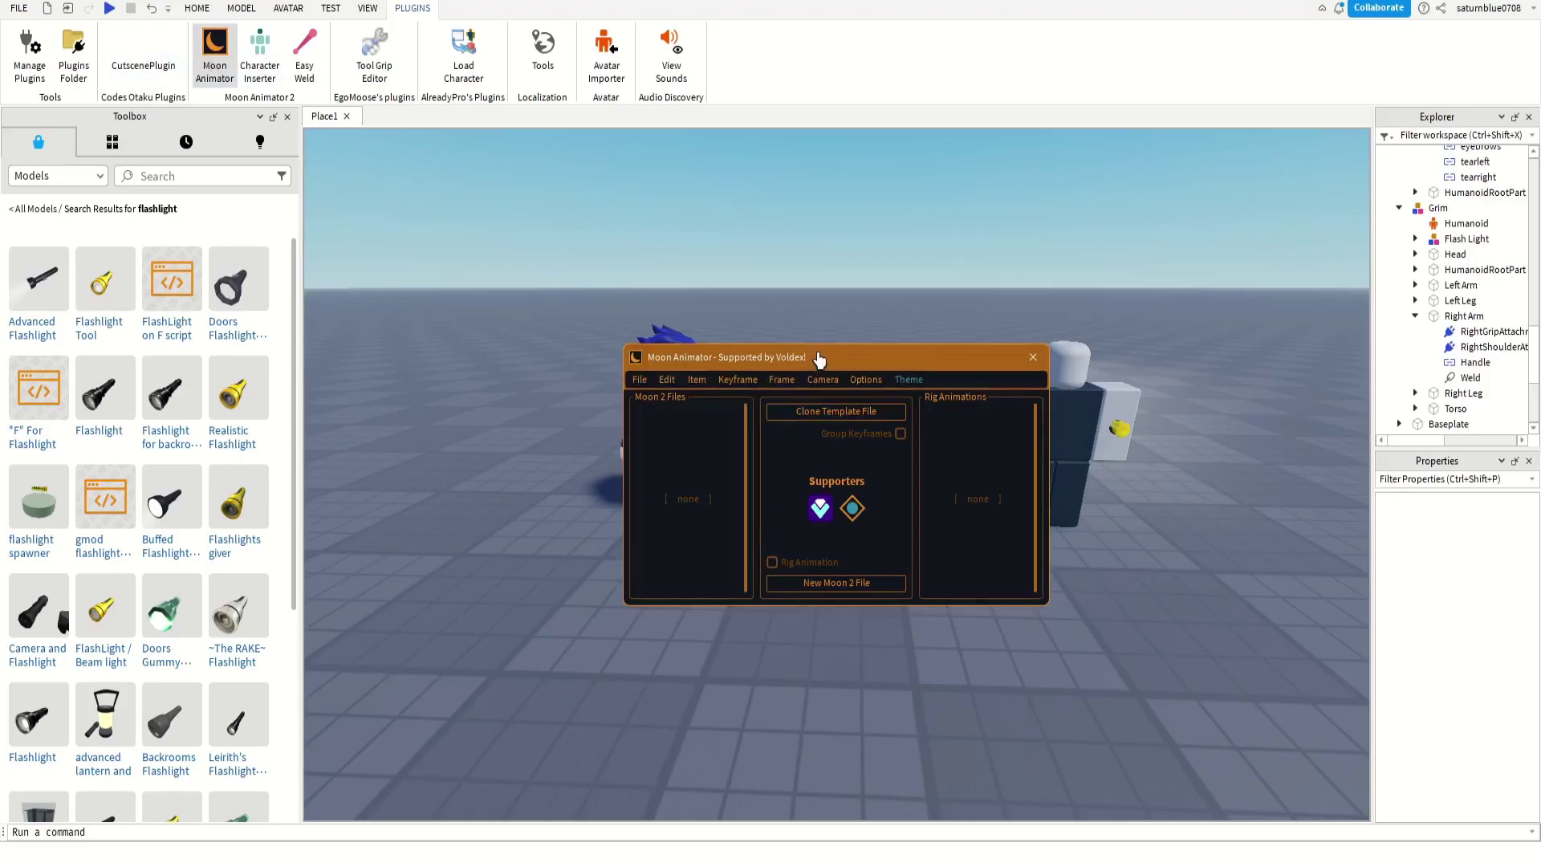
drag(819, 360, 817, 539)
click(1007, 455)
key(d)
key(w)
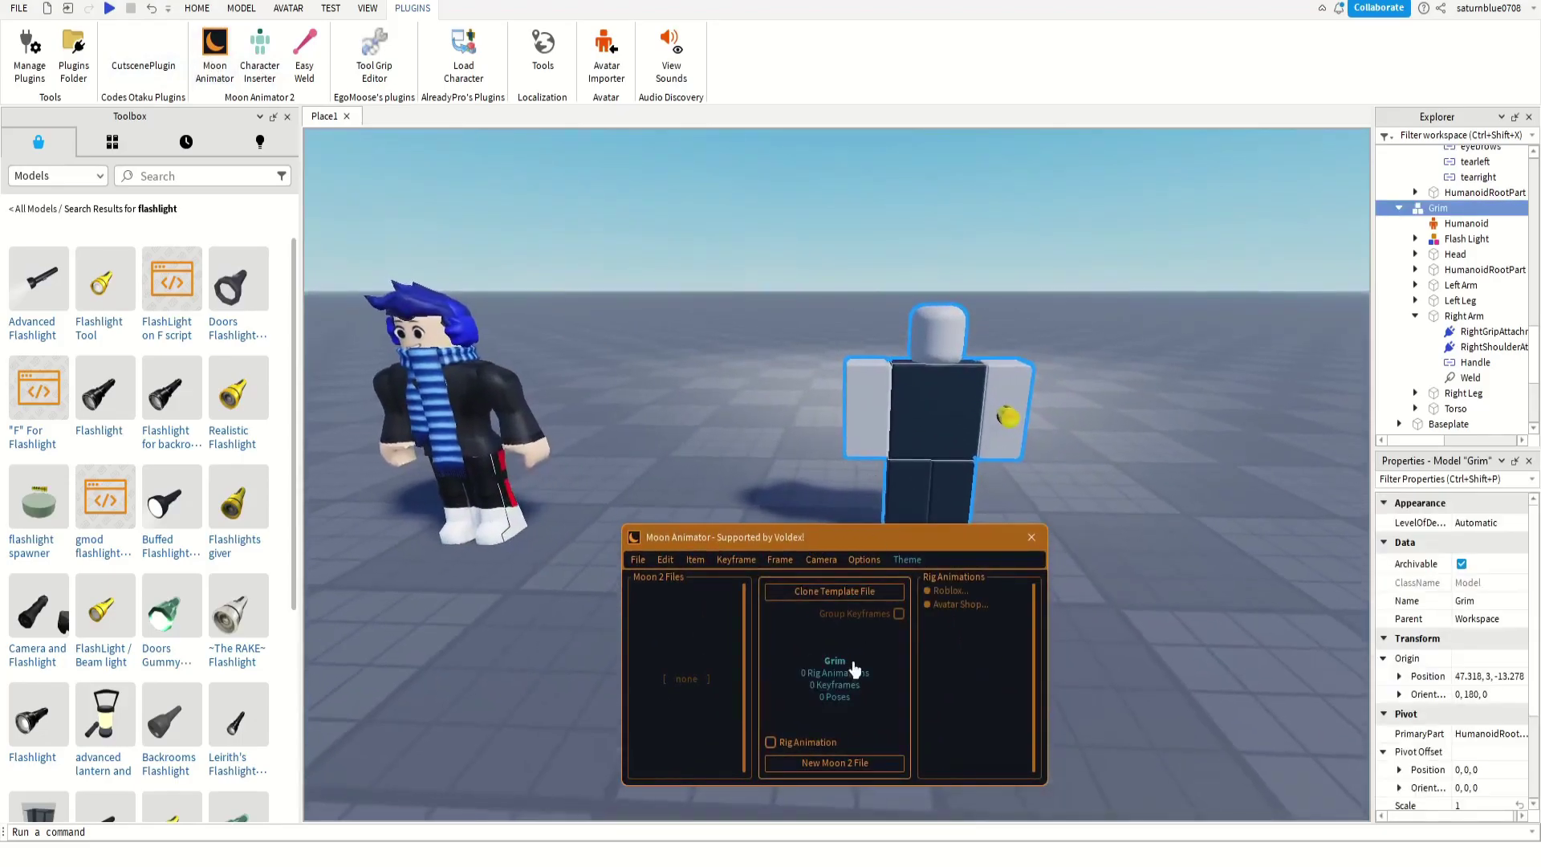
click(835, 763)
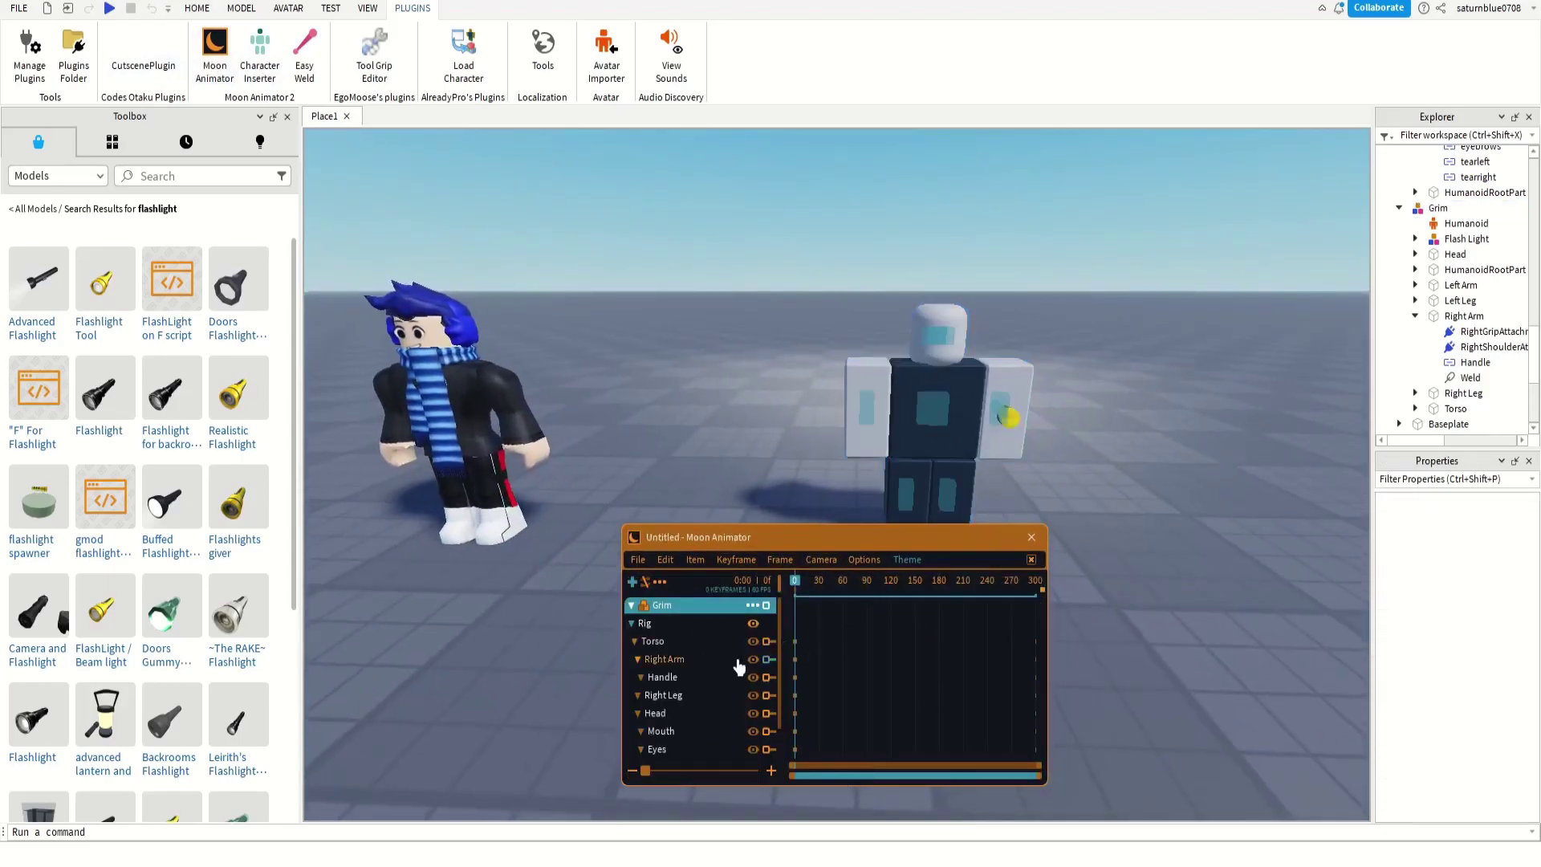
Rotate the dummy's right arm with the attached flashlight at frame 0.
click(663, 678)
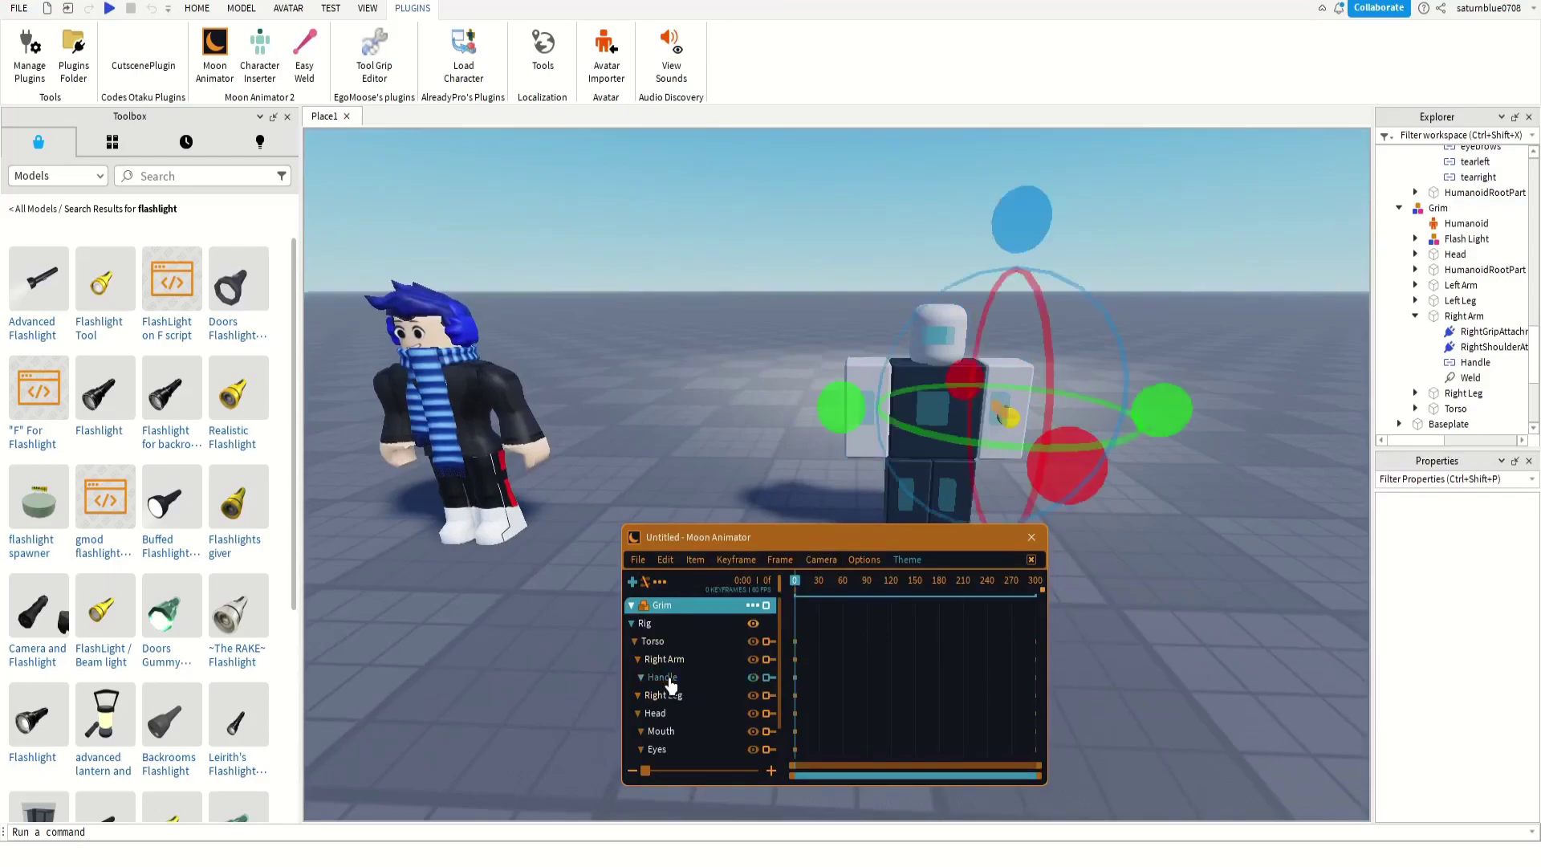
right_drag(1063, 528, 1063, 529)
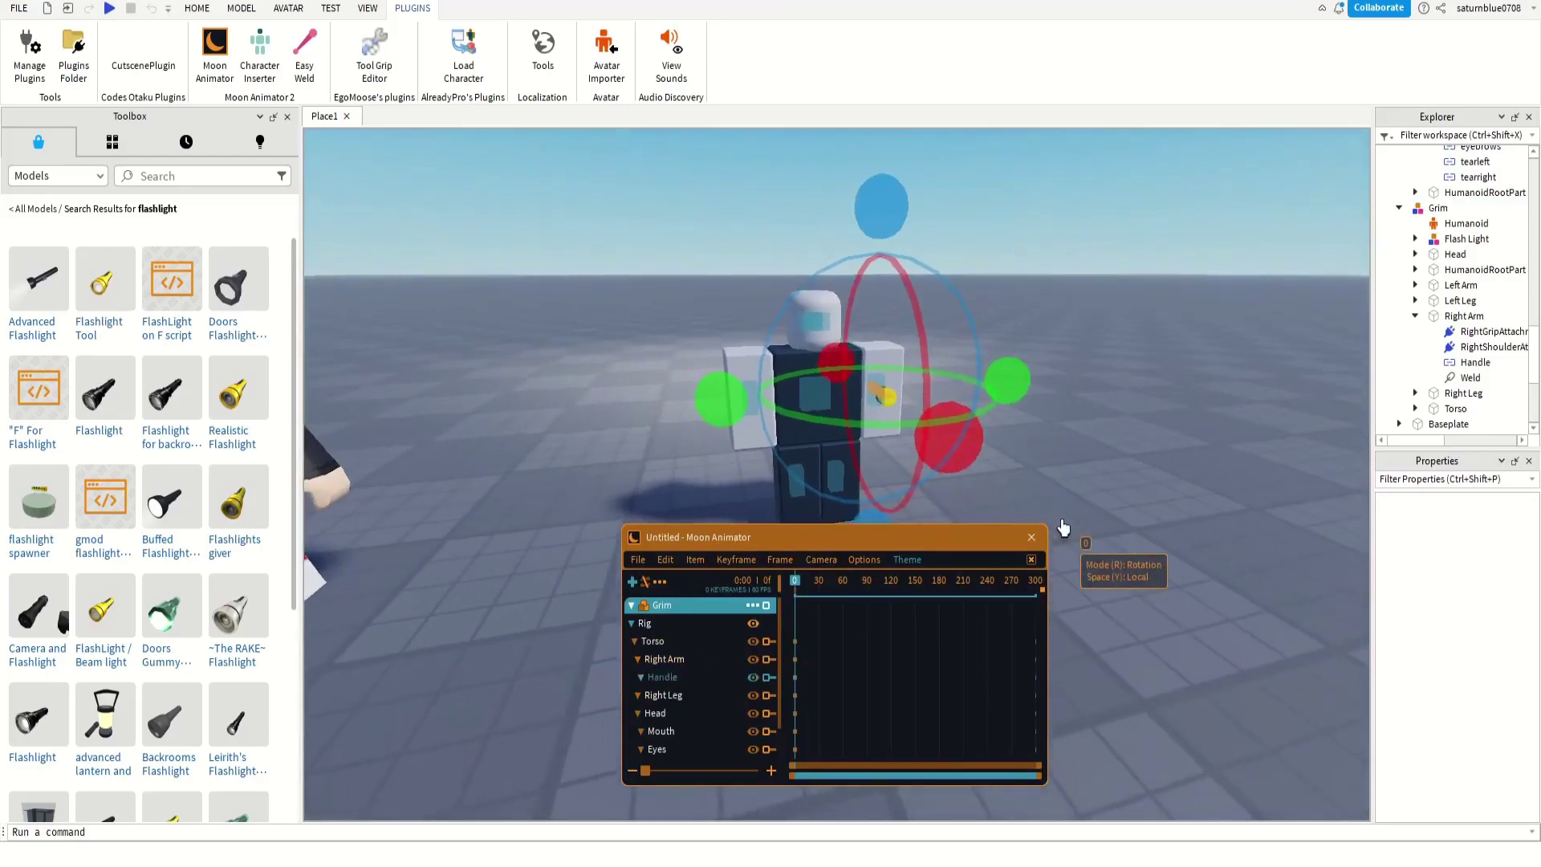
click(877, 388)
key(a)
right_drag(878, 388, 877, 388)
drag(930, 401, 975, 507)
Move the flashlight's Handle outward from Grim's right arm in Position mode at frame 0.
click(673, 683)
key(r)
click(1022, 437)
scroll(1022, 438, down, 3)
scroll(1021, 438, up, 3)
right_drag(1021, 437, 1020, 437)
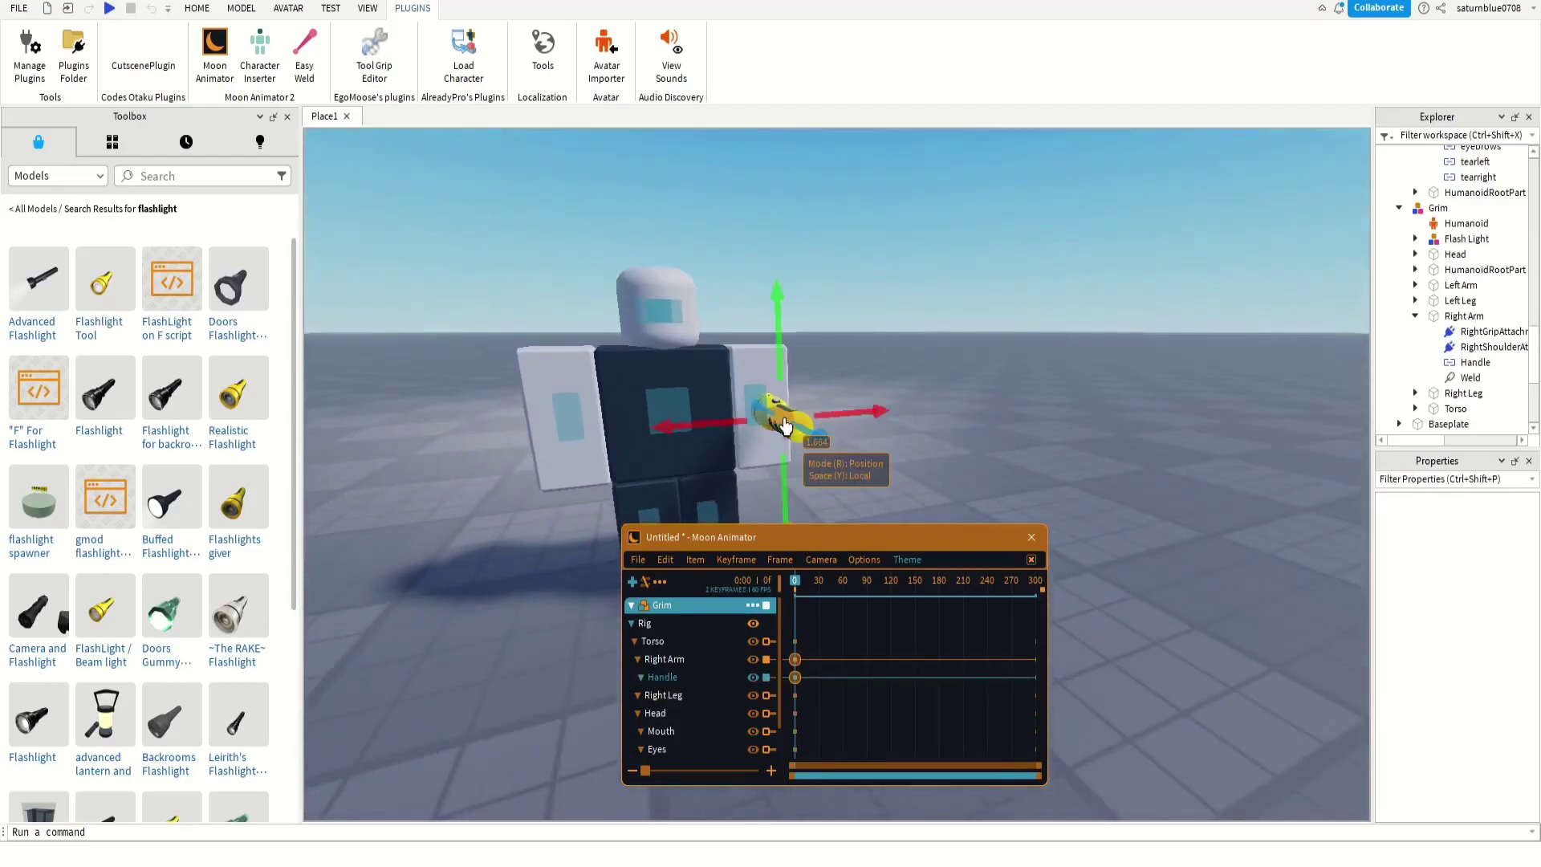
right_drag(785, 426, 900, 465)
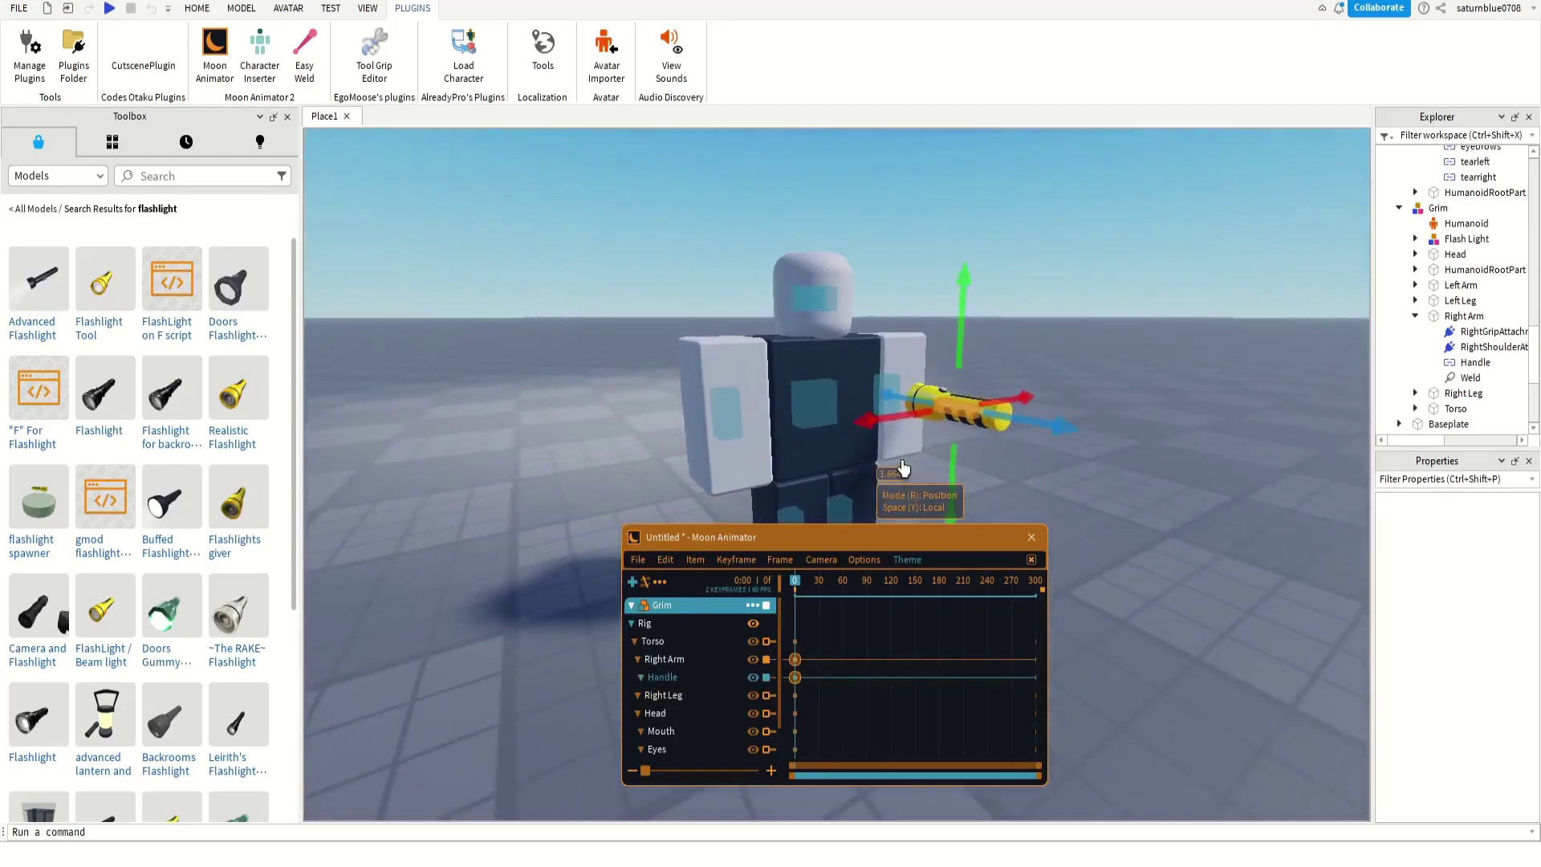
scroll(1067, 470, down, 4)
click(1034, 470)
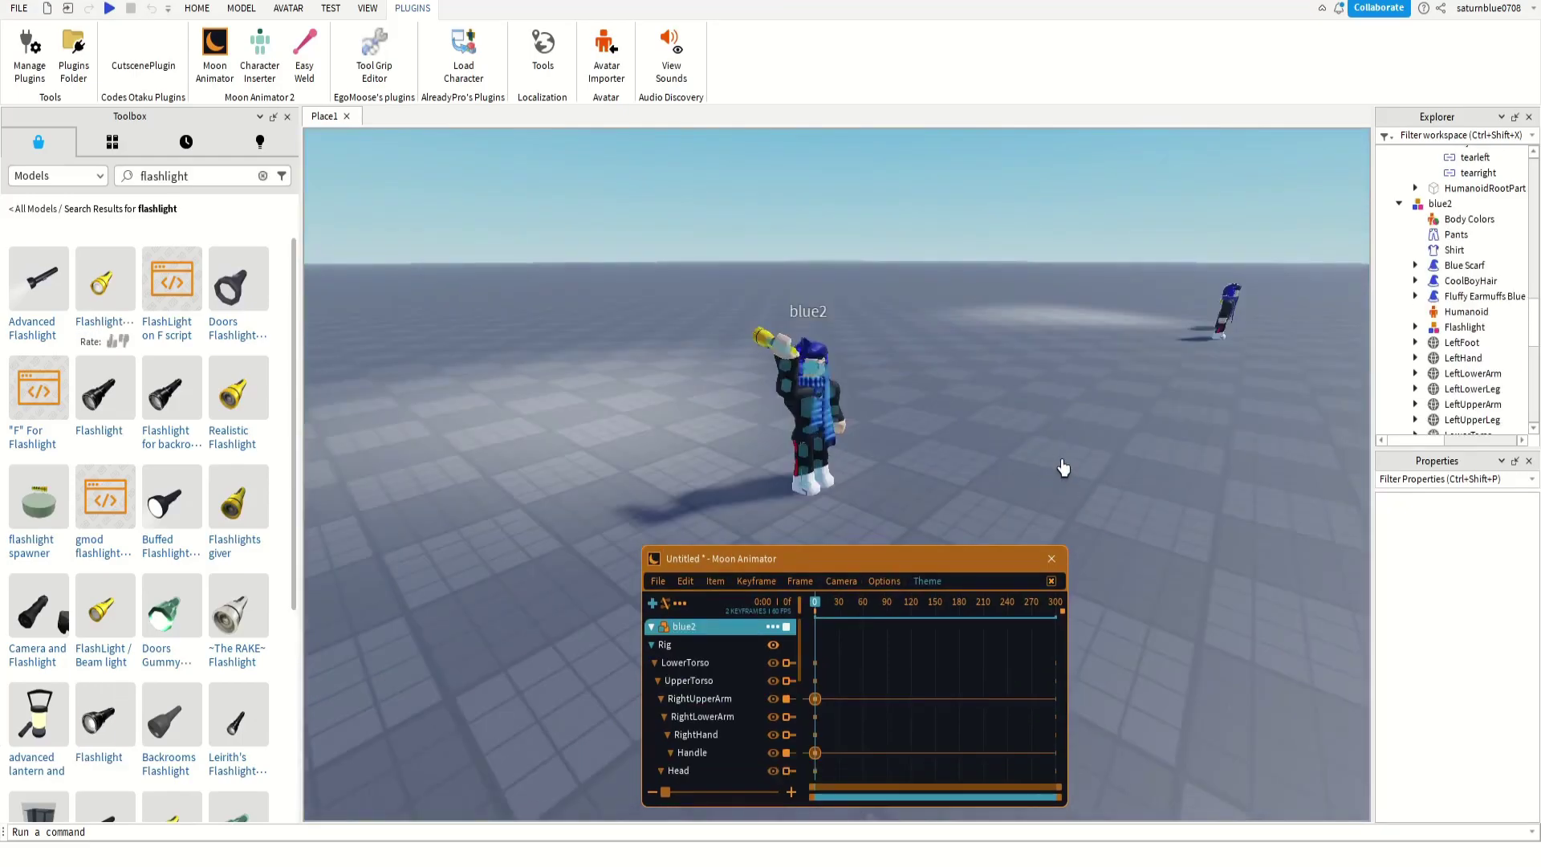
Rotate blue2's RightUpperArm at frame 0 so the raised arm tilts and the flashlight points further upward.
scroll(1063, 465, up, 1)
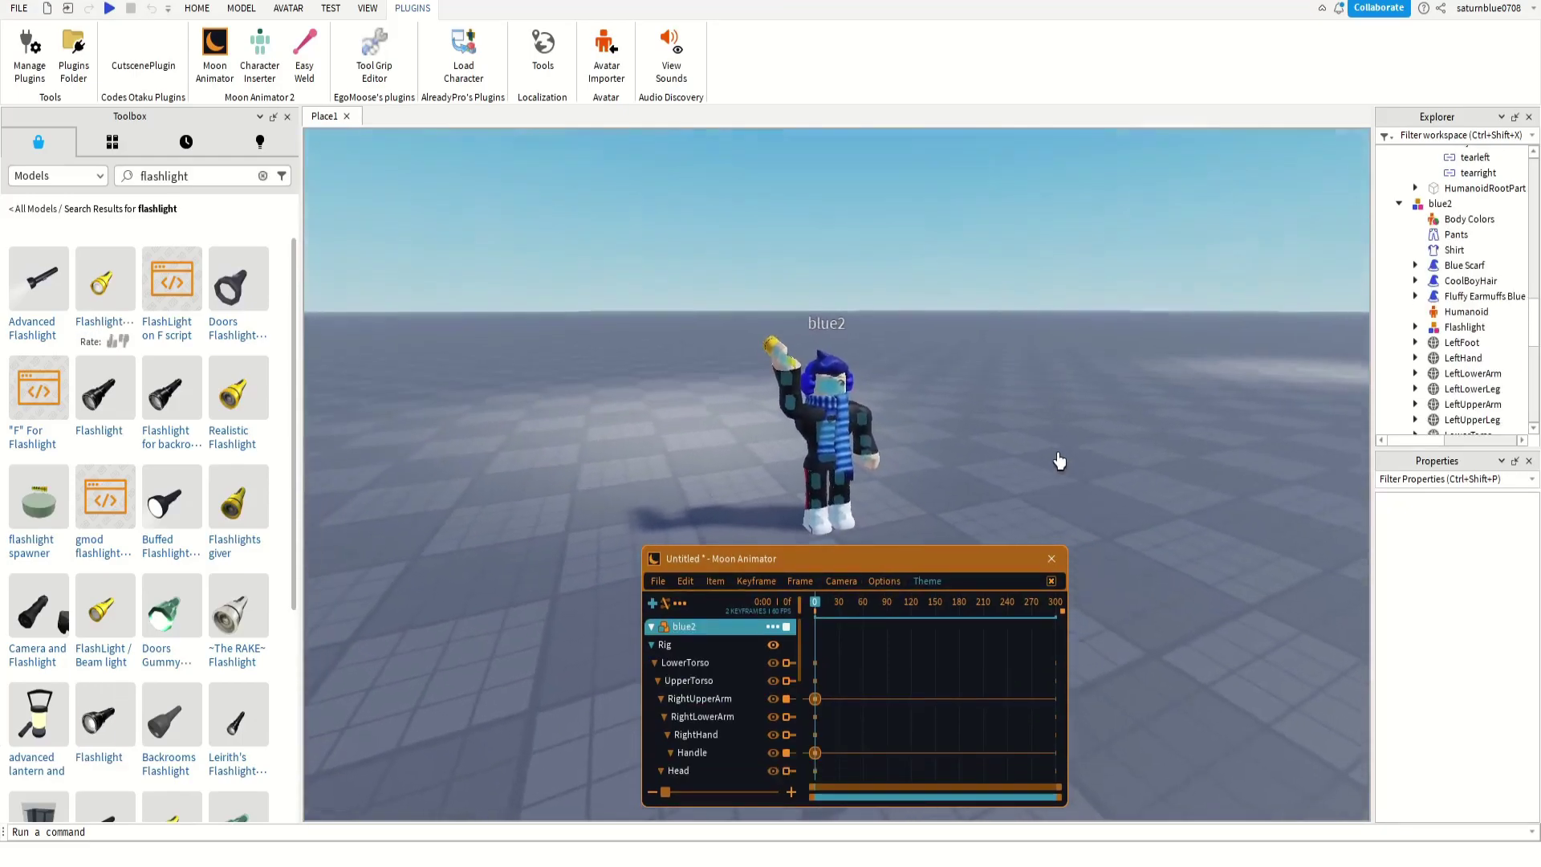
scroll(1060, 461, up, 4)
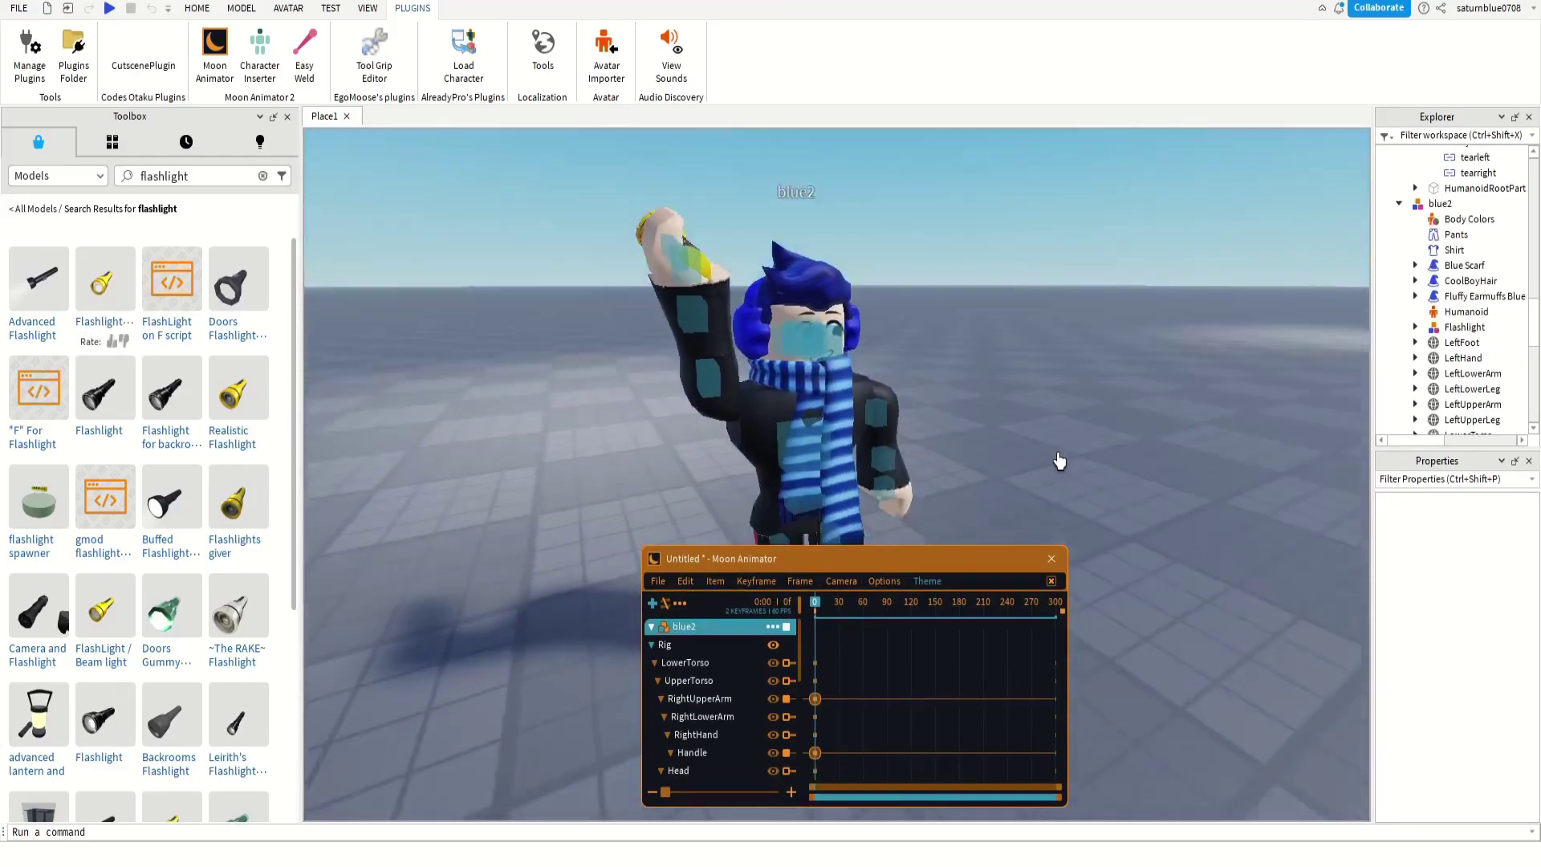
scroll(1059, 460, down, 4)
right_drag(1059, 461, 1059, 459)
scroll(1060, 461, up, 5)
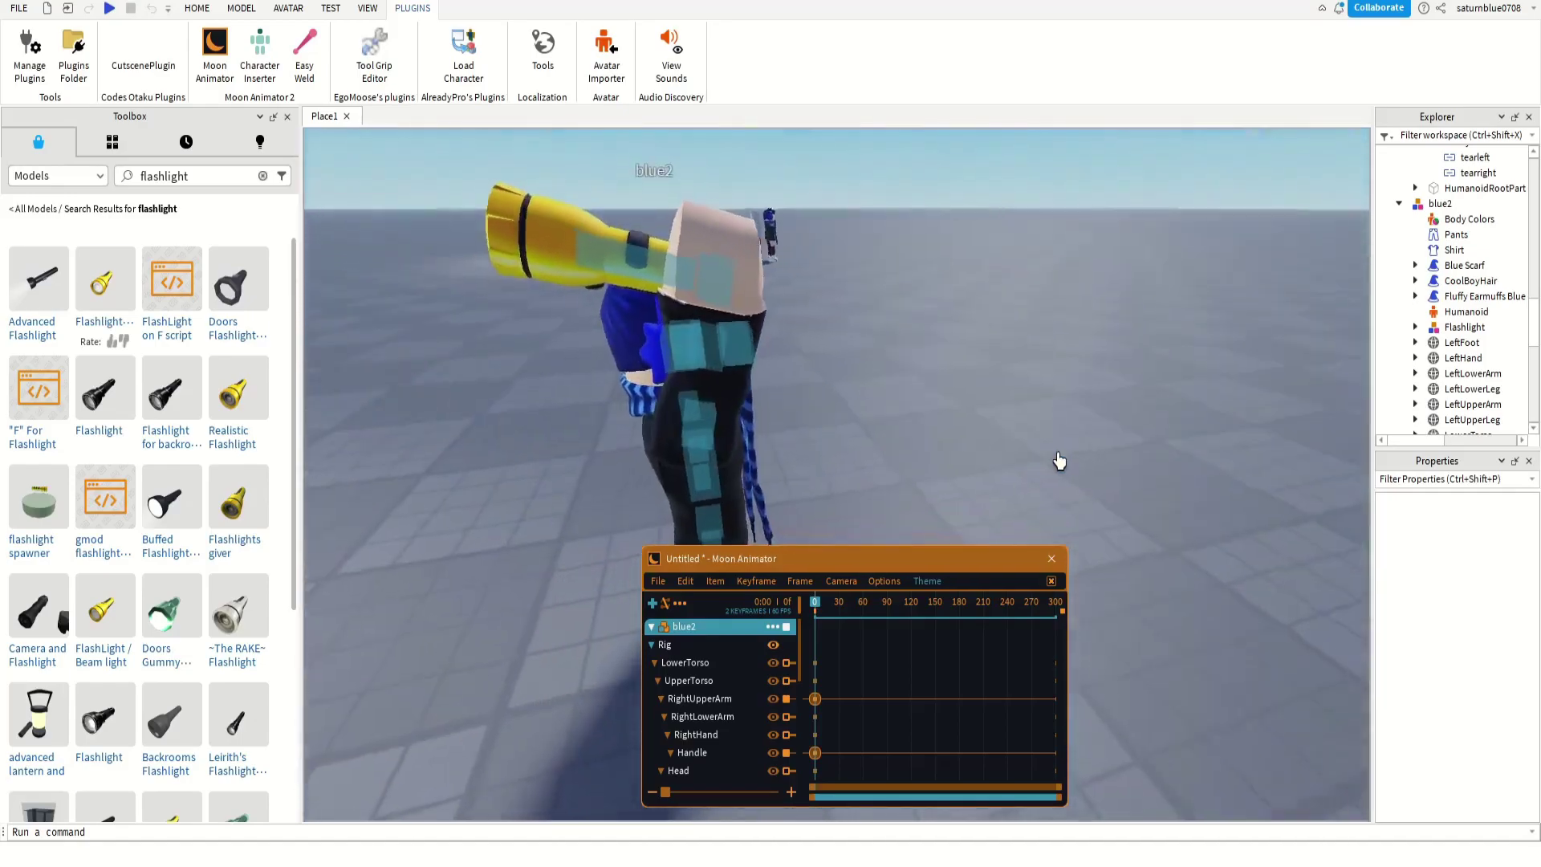
scroll(1060, 461, down, 3)
scroll(1059, 461, down, 3)
click(791, 305)
click(839, 391)
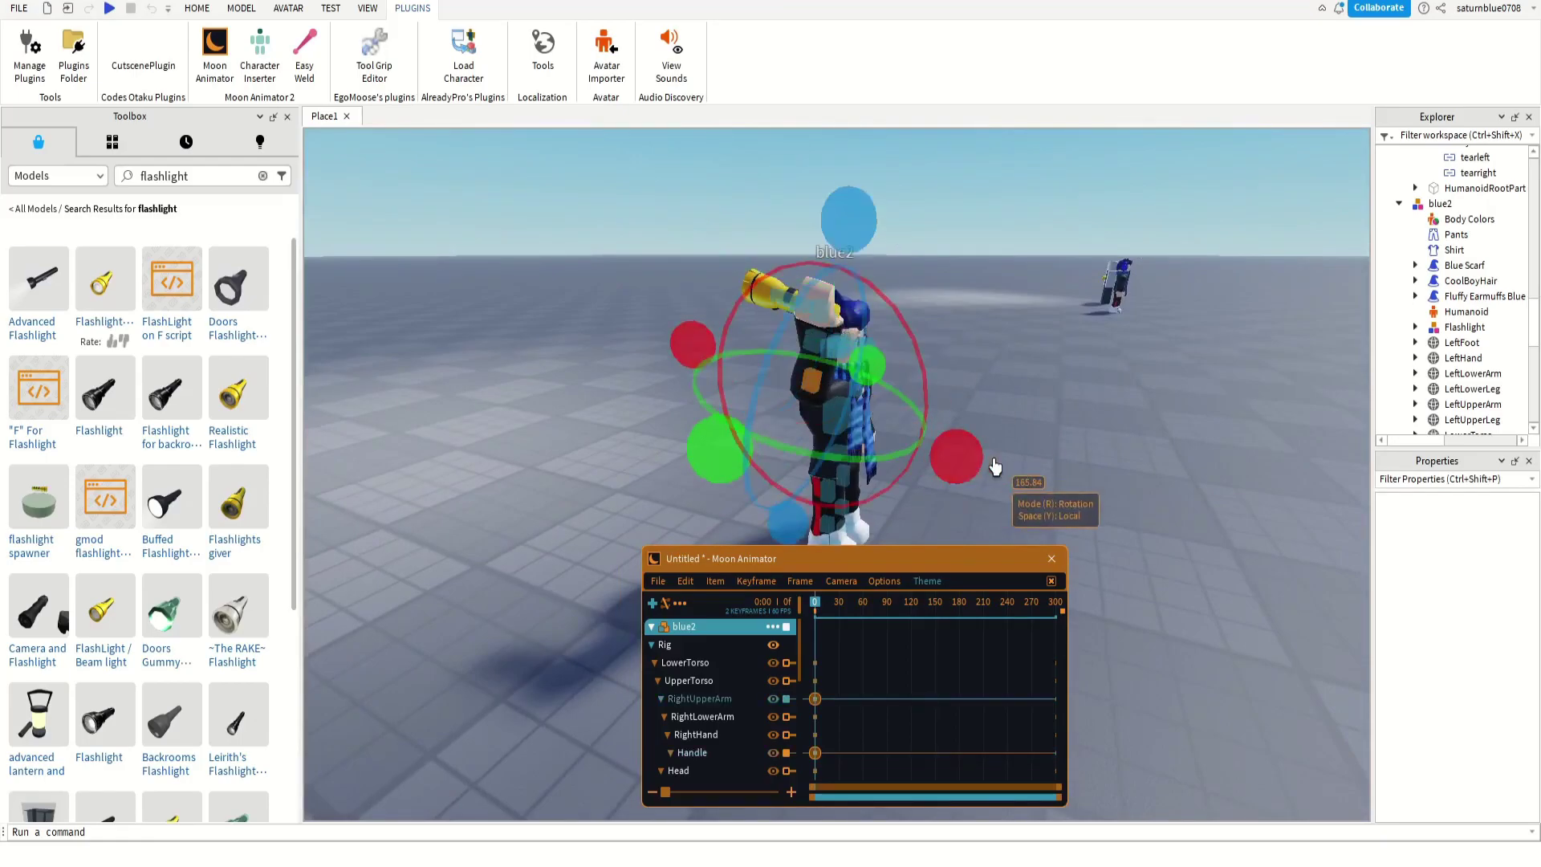
drag(997, 465, 890, 428)
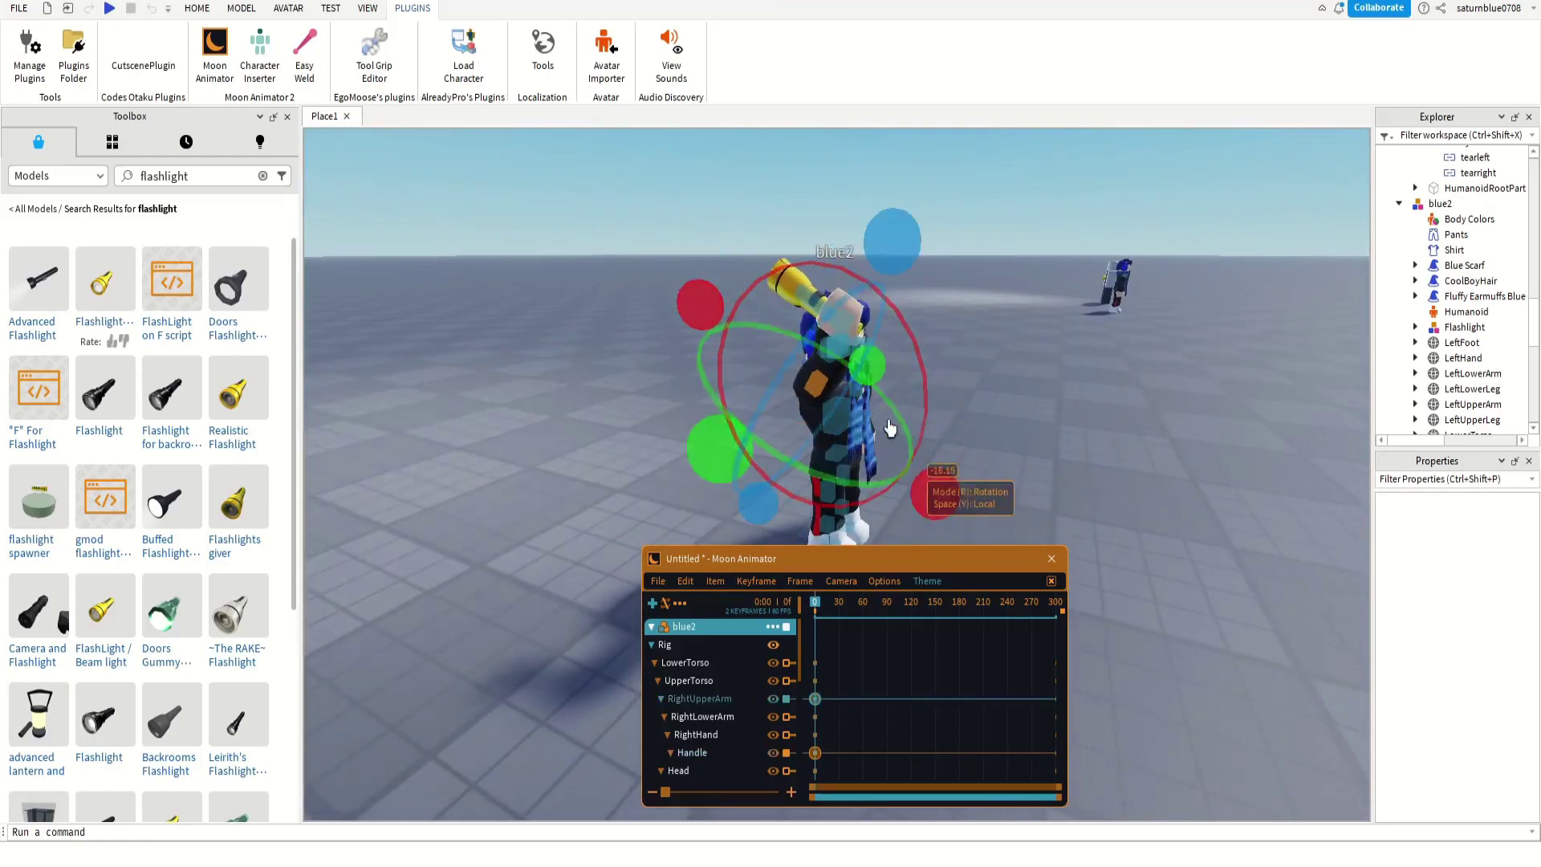
click(928, 346)
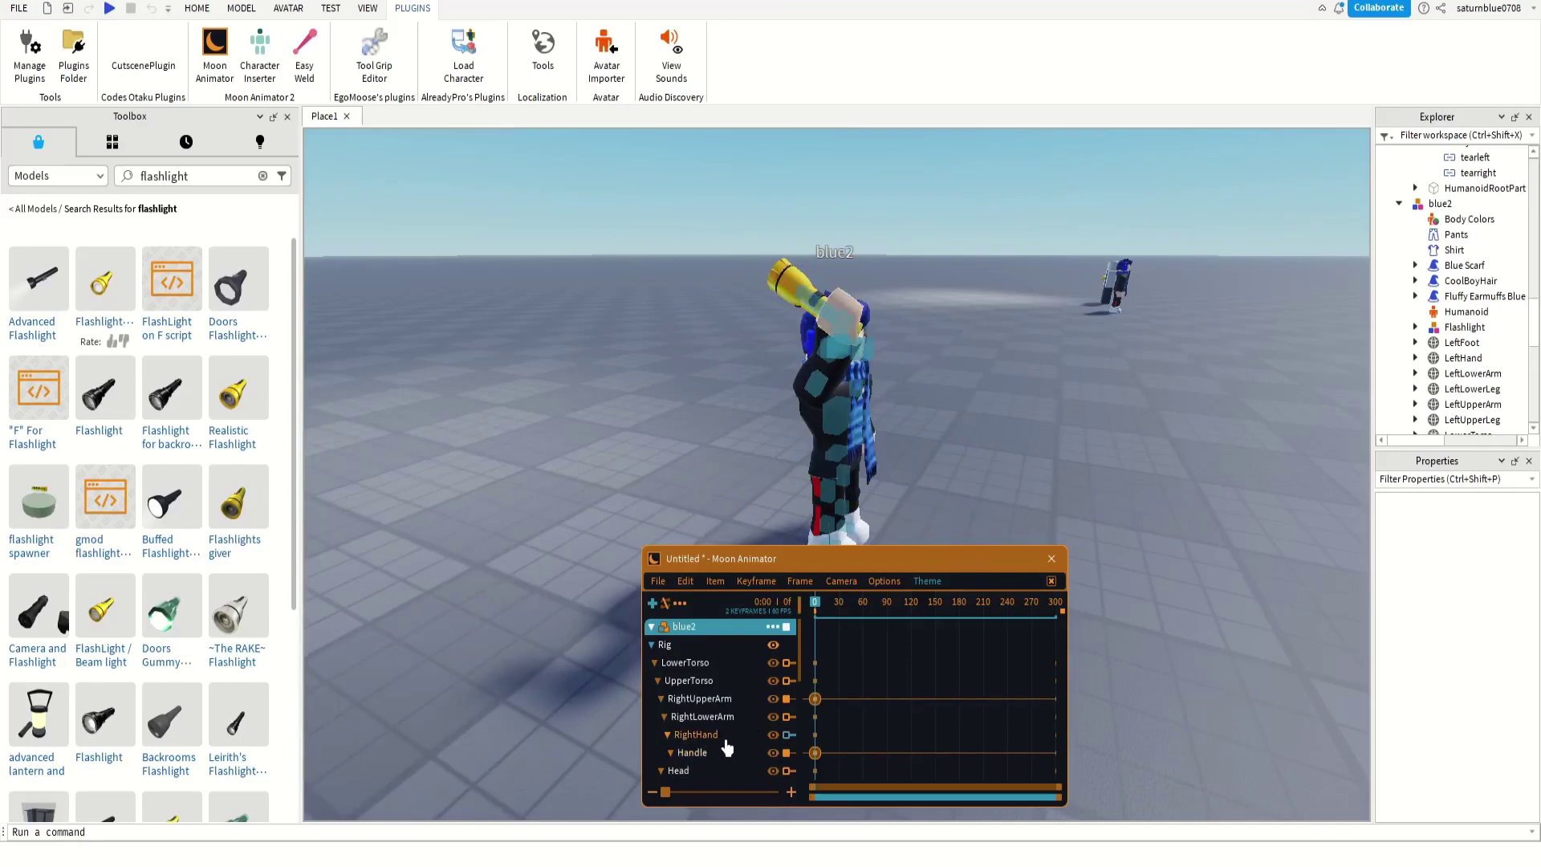
Rotate blue2's RightUpperArm back at frame 0 so the flashlight in the raised hand points roughly level.
right_drag(987, 378, 987, 378)
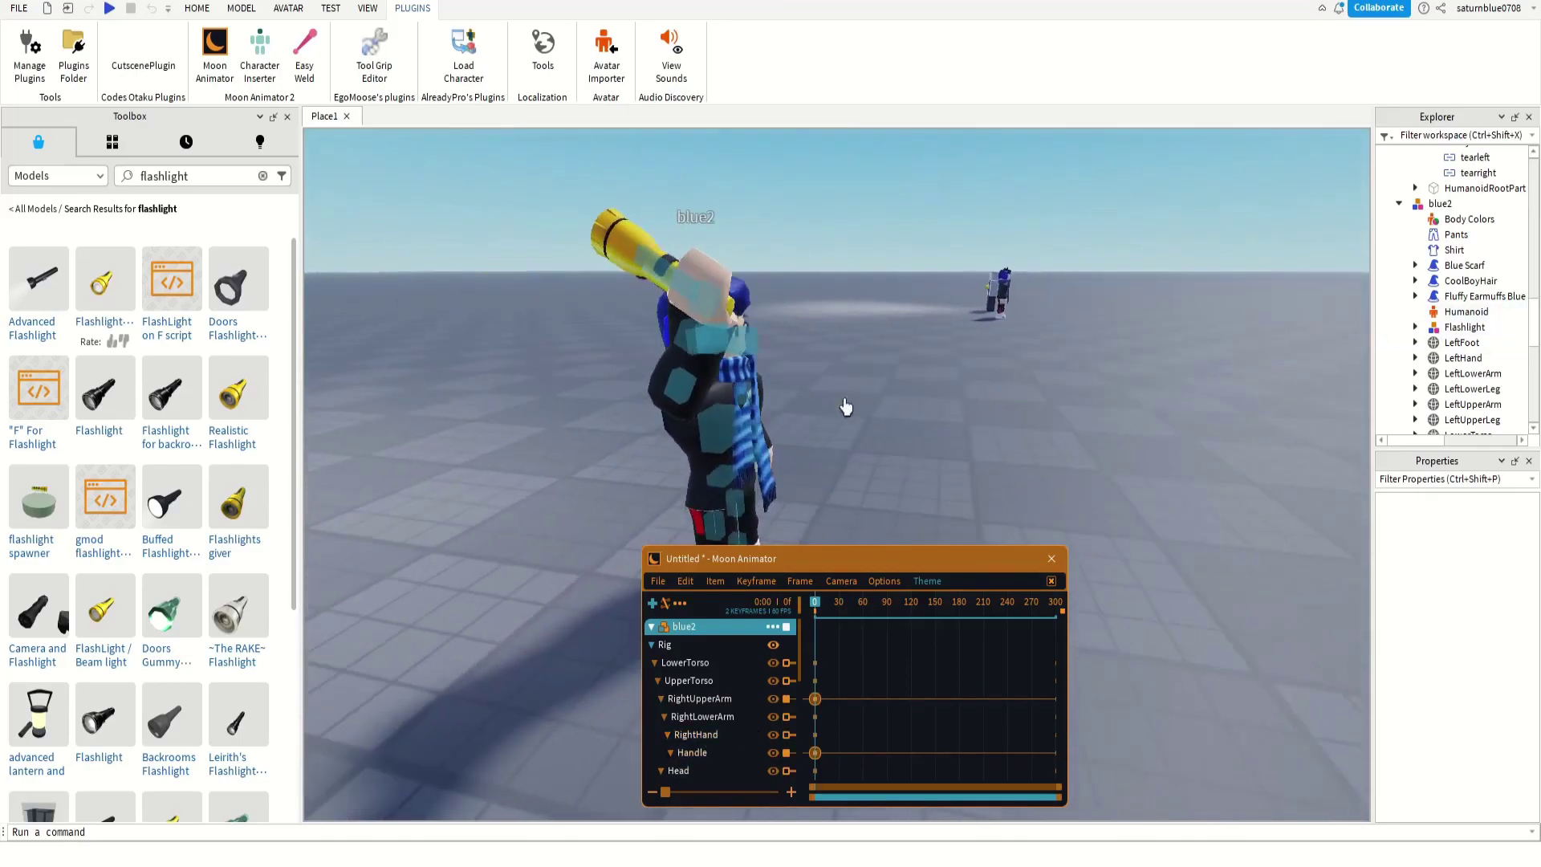
right_drag(1003, 447, 1004, 447)
scroll(1003, 447, down, 2)
click(798, 395)
scroll(810, 401, down, 3)
drag(938, 505, 877, 437)
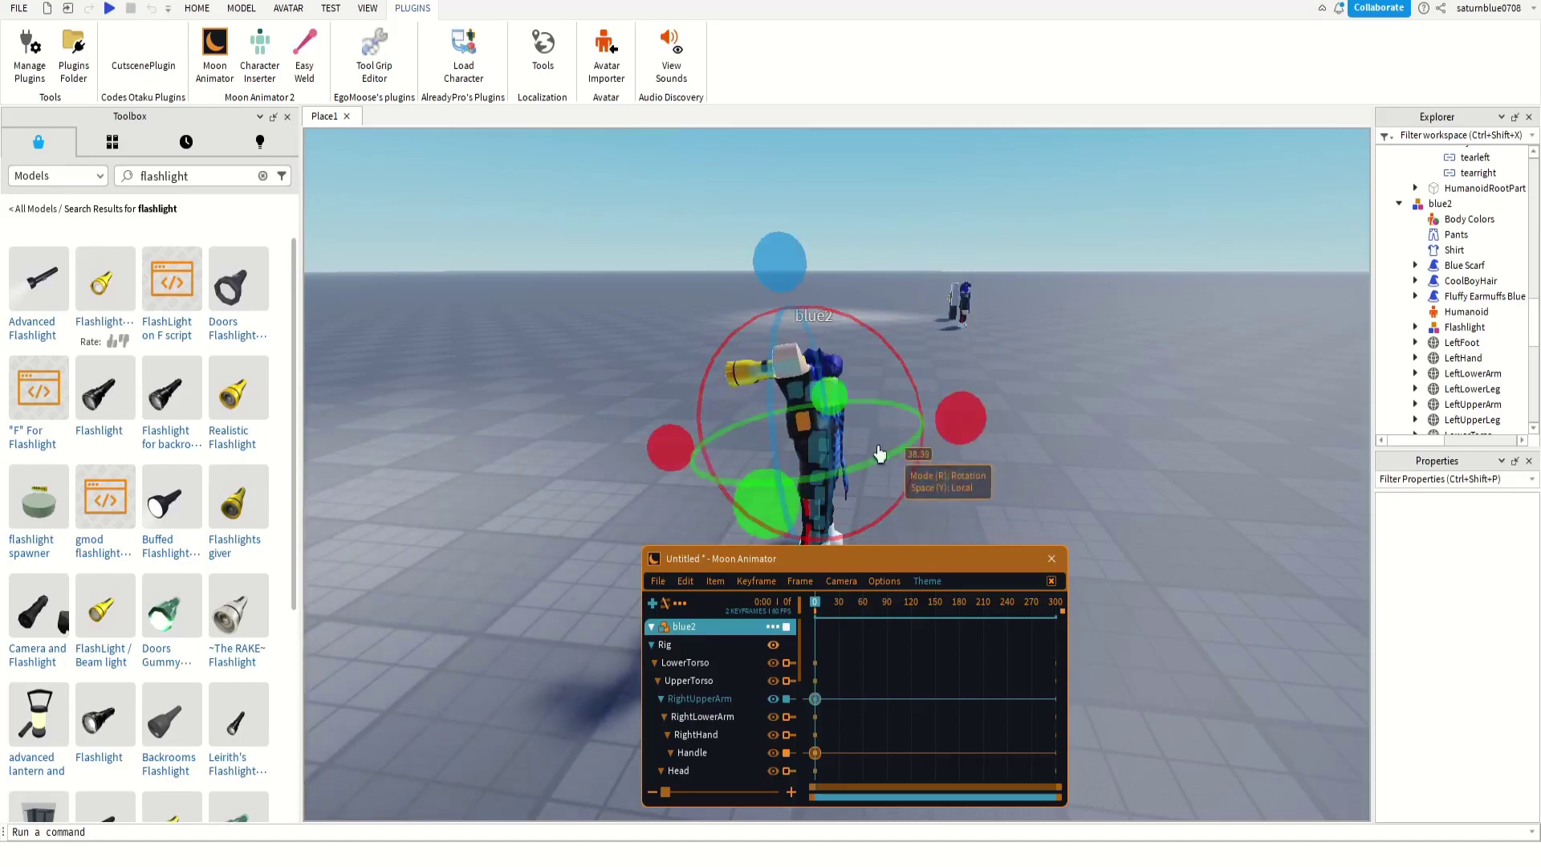
Enlarge the timeline scale and rotate blue2's RightUpperArm forward and down at frame 7.
click(829, 614)
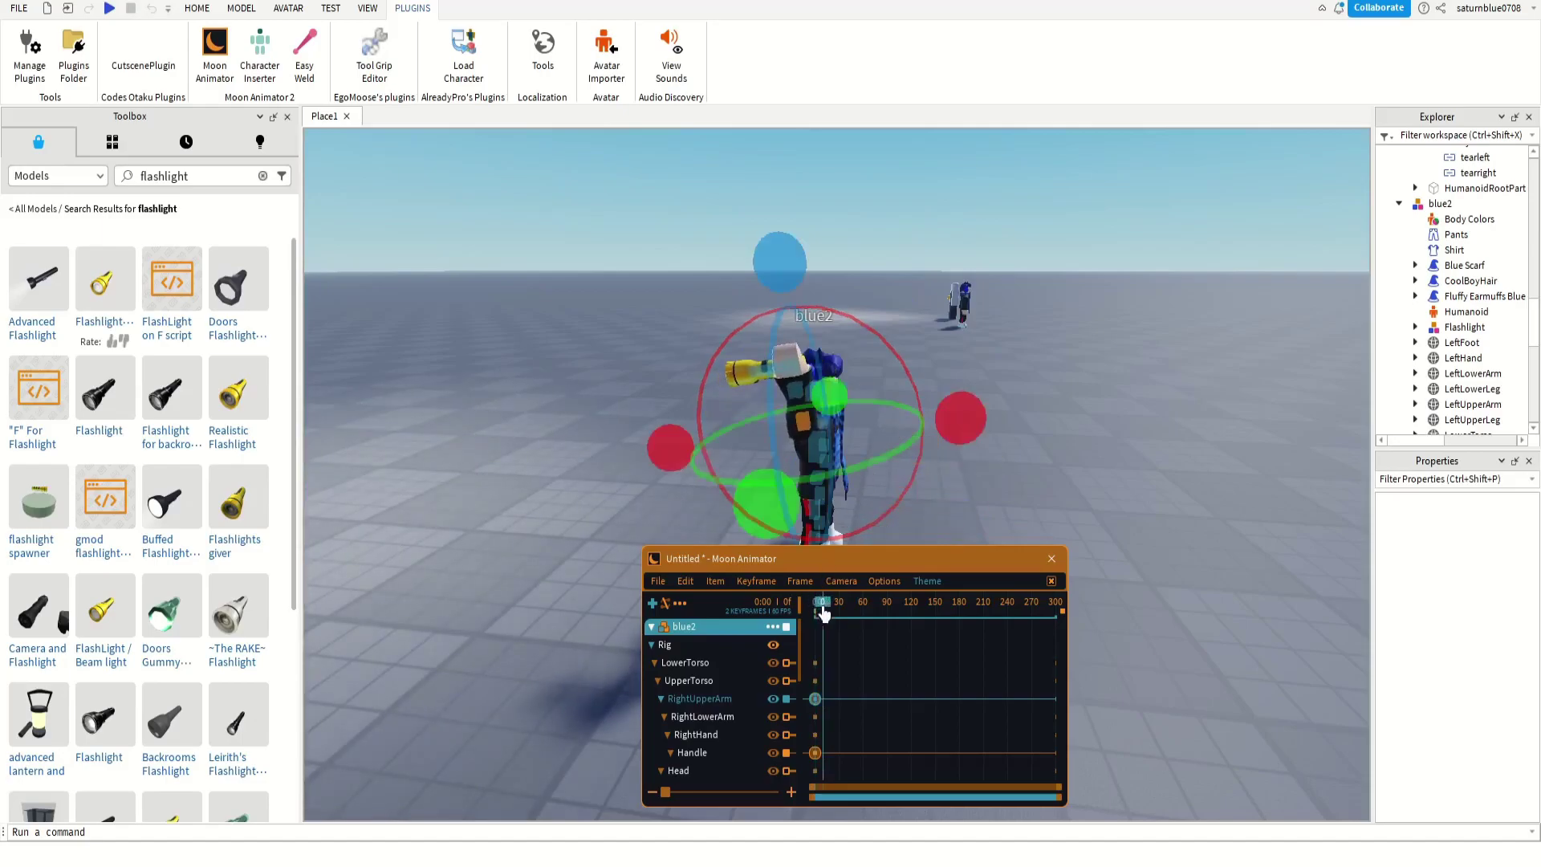
scroll(830, 646, up, 3)
scroll(826, 644, up, 1)
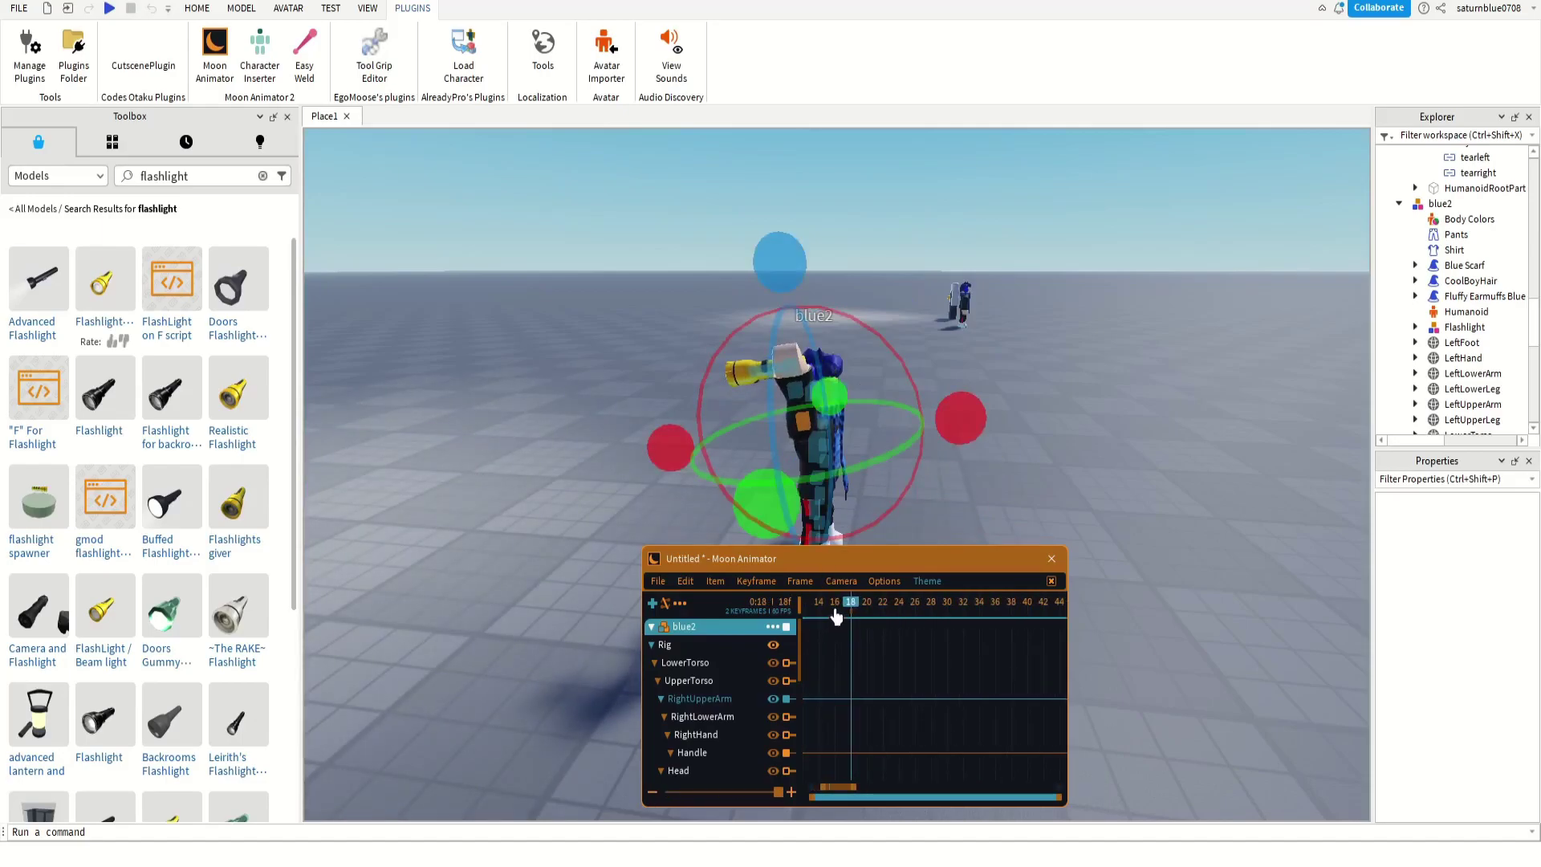
drag(835, 618, 719, 626)
drag(949, 345, 943, 347)
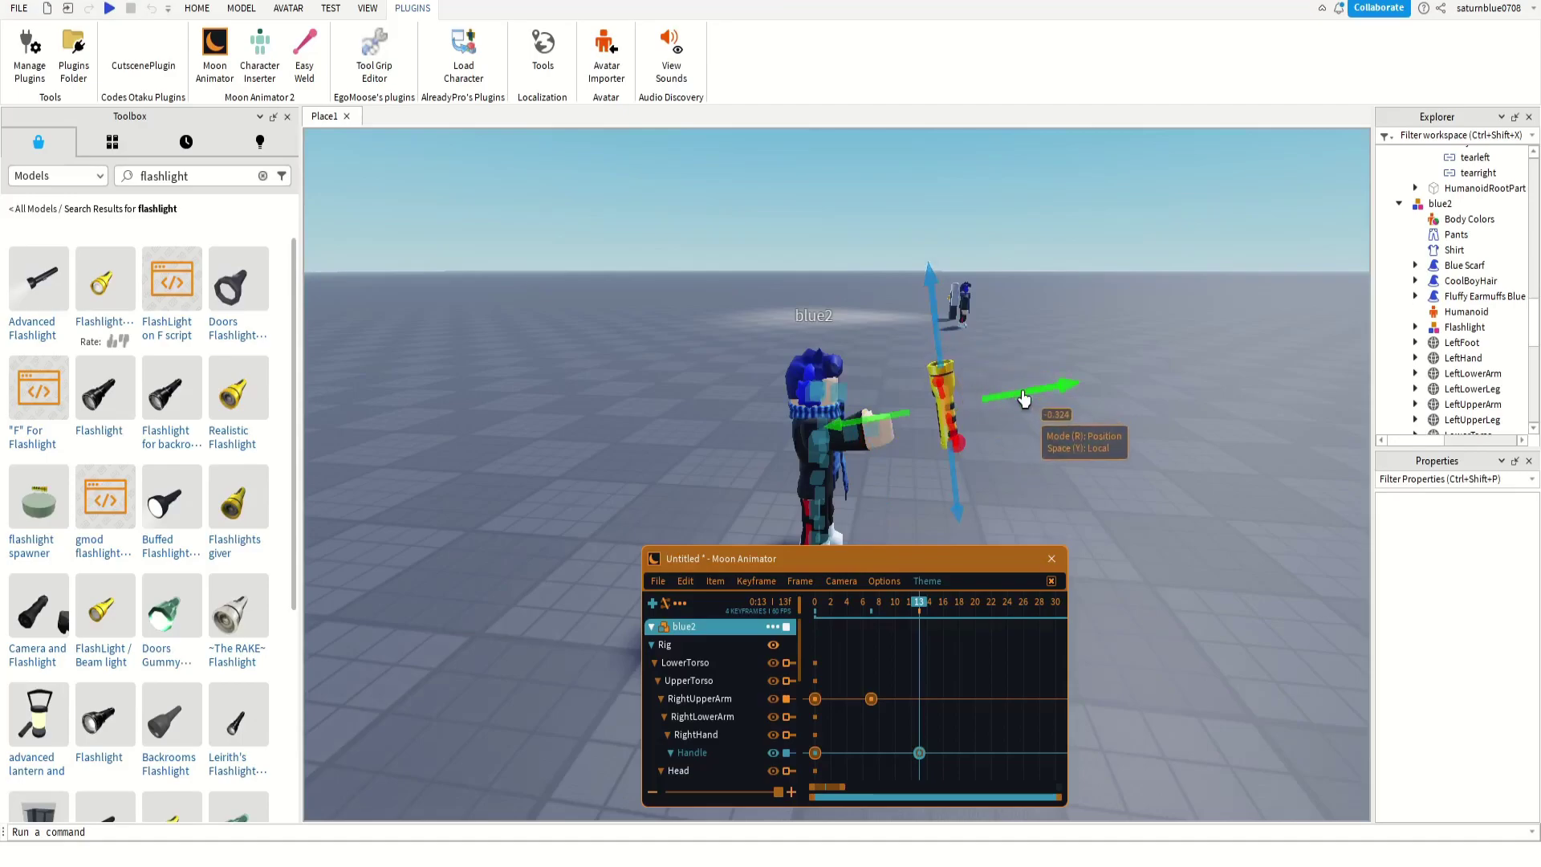
Move the flashlight's Handle forward, away from blue2's hand, at frame 13.
drag(1024, 399, 1126, 421)
scroll(1125, 422, up, 4)
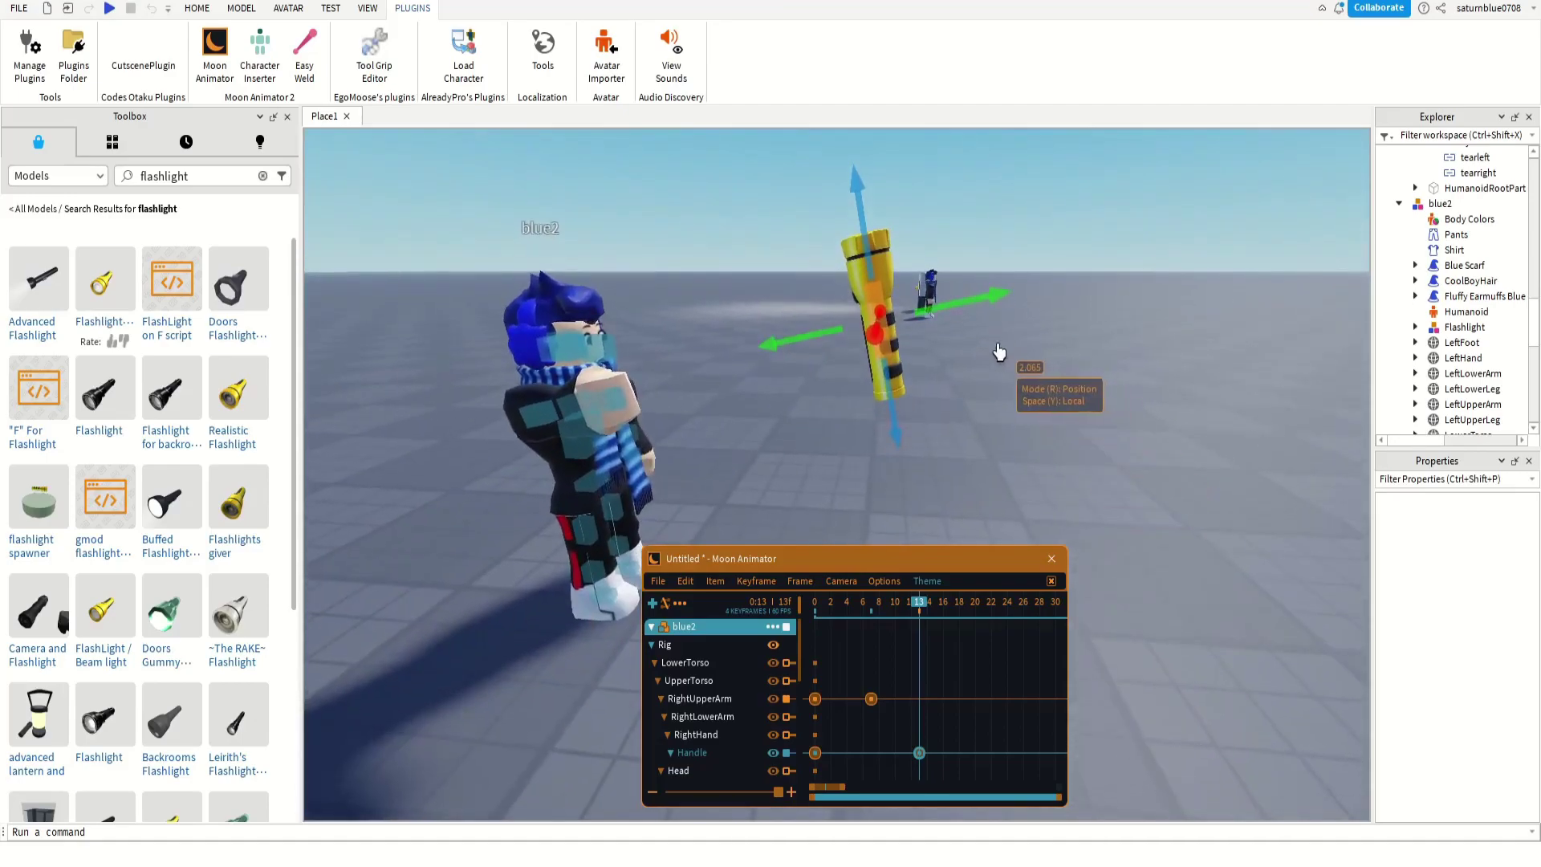
right_drag(999, 351, 994, 354)
scroll(994, 354, down, 3)
Scrub back through the throw and rotate blue2's RightUpperArm down to the body's side at frame 20.
drag(931, 607, 602, 599)
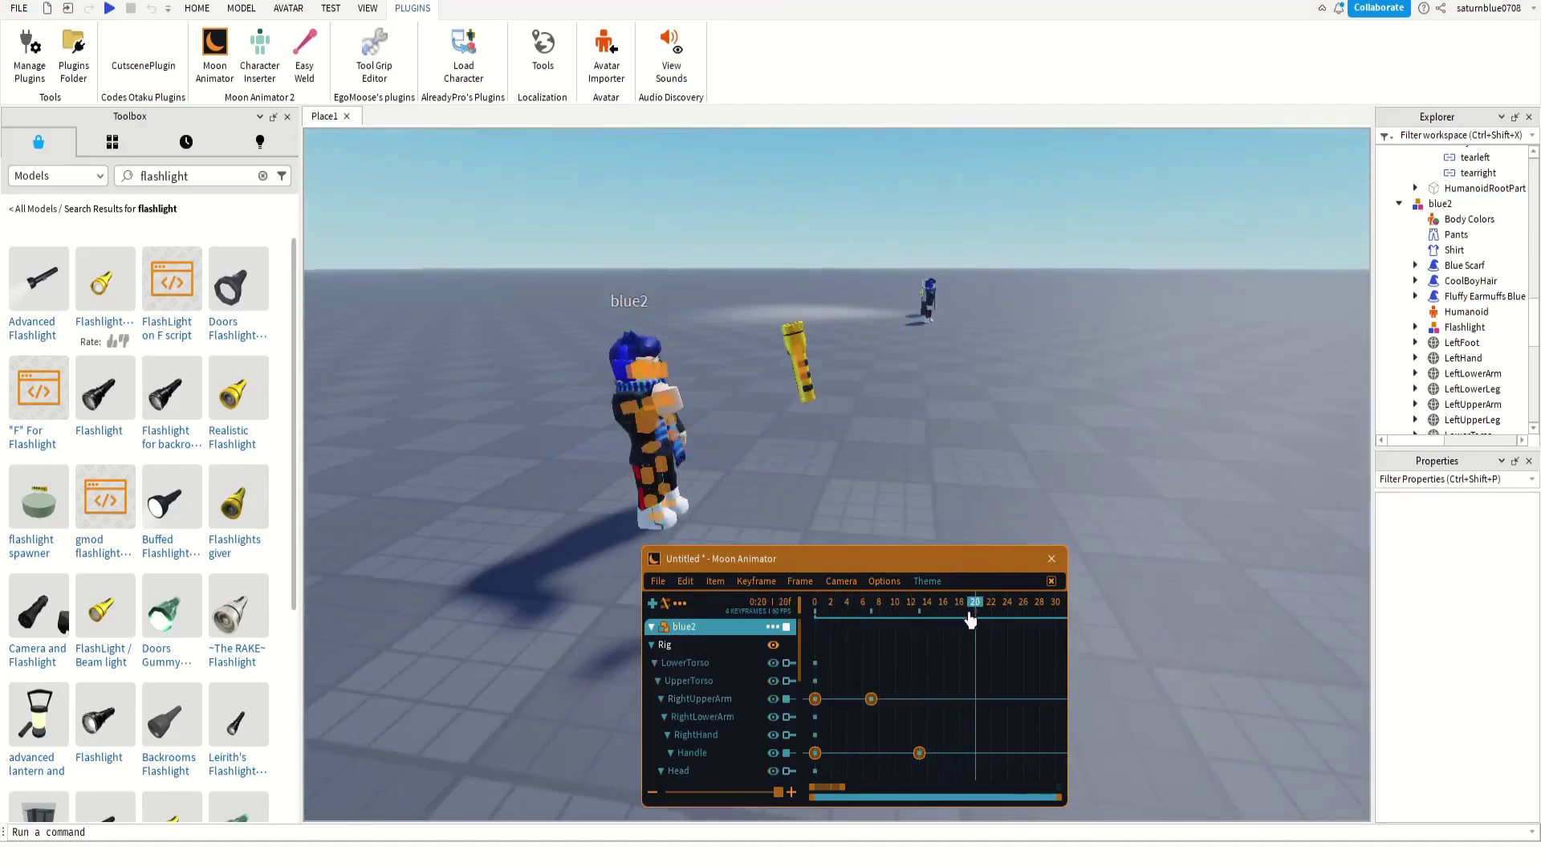
click(904, 485)
scroll(904, 485, up, 3)
right_drag(904, 485, 910, 465)
click(690, 387)
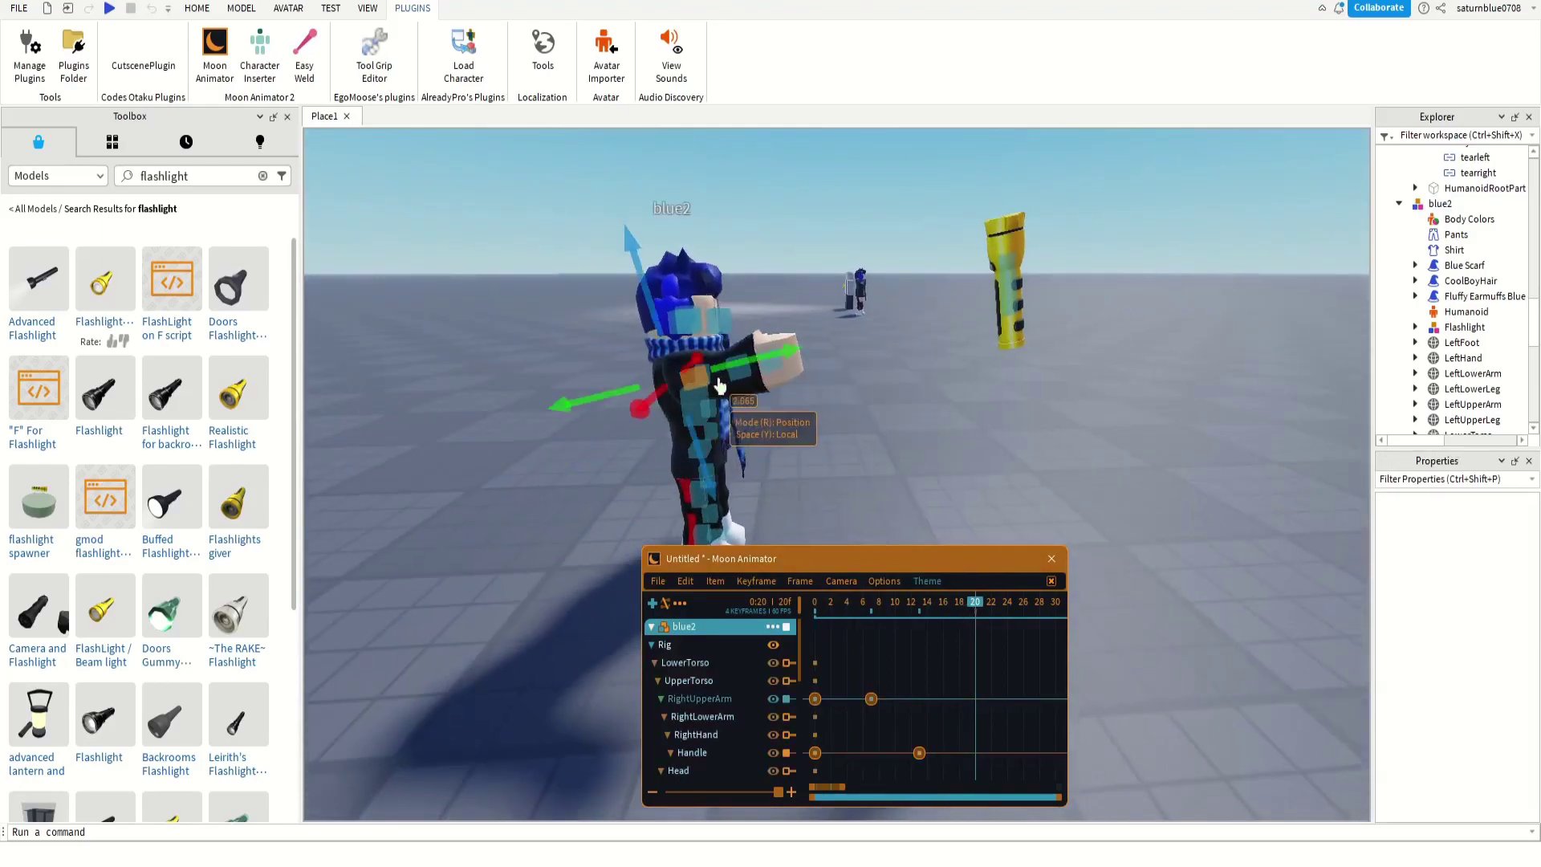
key(r)
drag(808, 362, 780, 403)
Scrub through the timeline and examine blue2's arm and flashlight motion from different angles.
drag(919, 608, 973, 666)
key(d)
right_drag(984, 479, 992, 488)
key(w)
key(s)
key(a)
key(d)
key(w)
scroll(993, 490, down, 3)
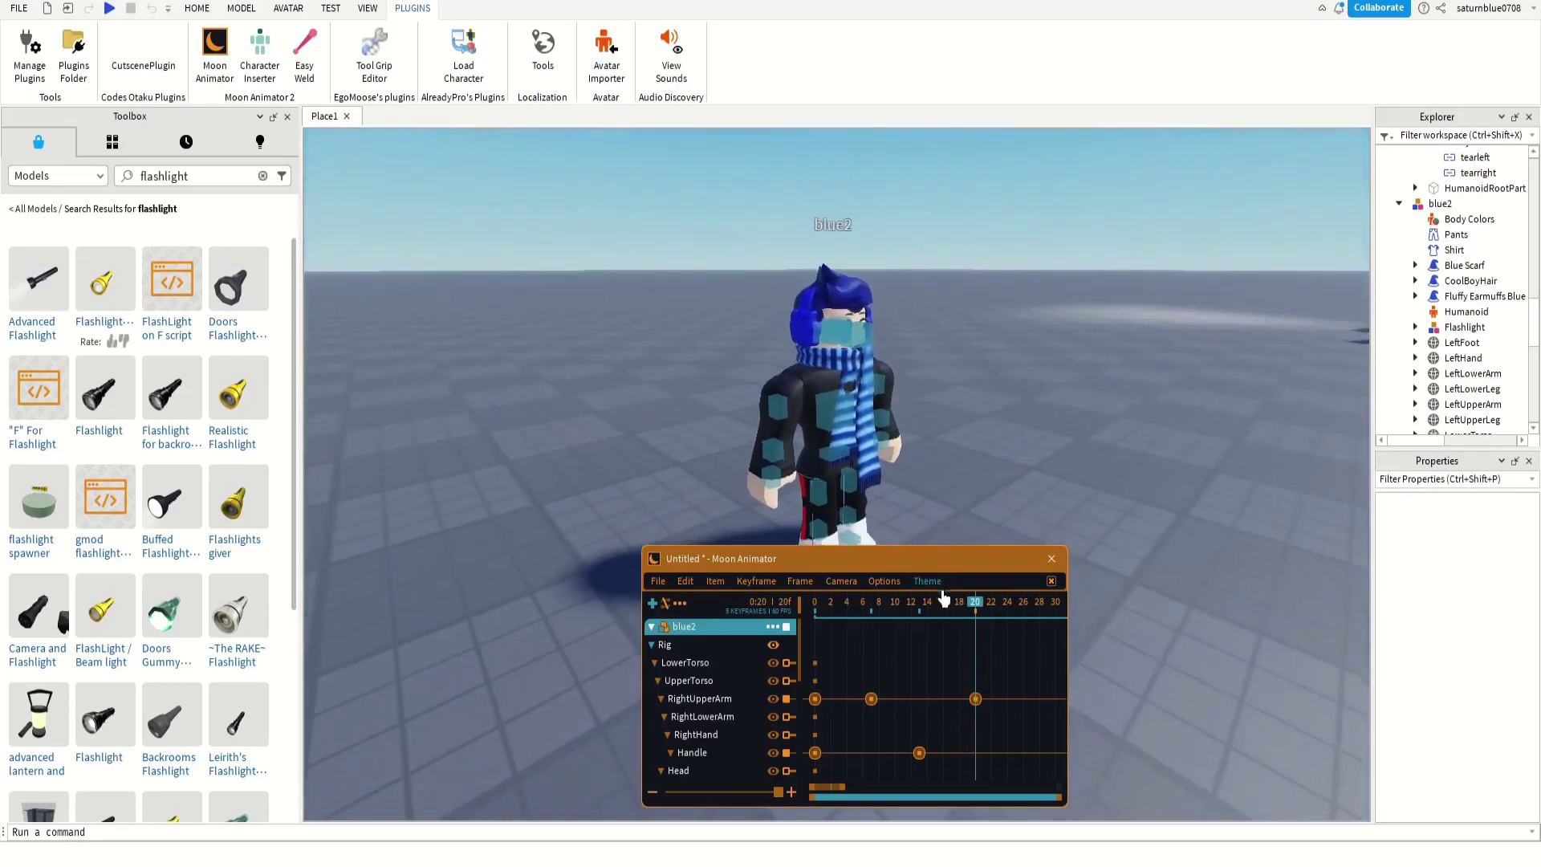
click(901, 615)
click(887, 614)
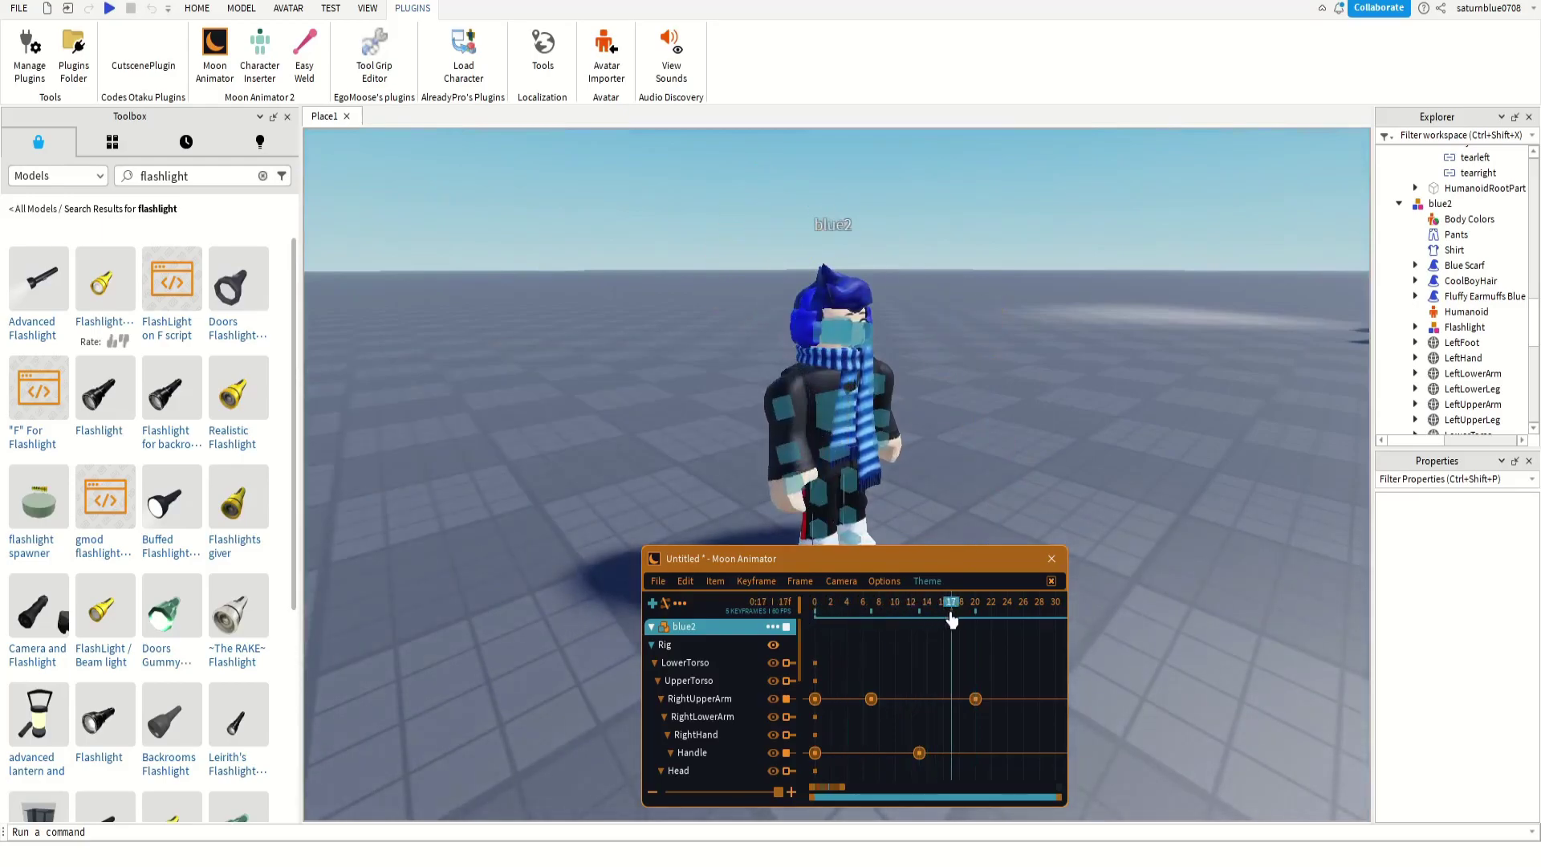
mouse_move(992, 492)
right_down()
mouse_move(961, 492)
mouse_move(979, 508)
mouse_move(930, 485)
mouse_move(973, 491)
right_up()
key(w)
key(s)
key(w)
key(w)
key(s)
key(w)
key(s)
key(w)
key(s)
key(w)
key(s)
key(w)
key(s)
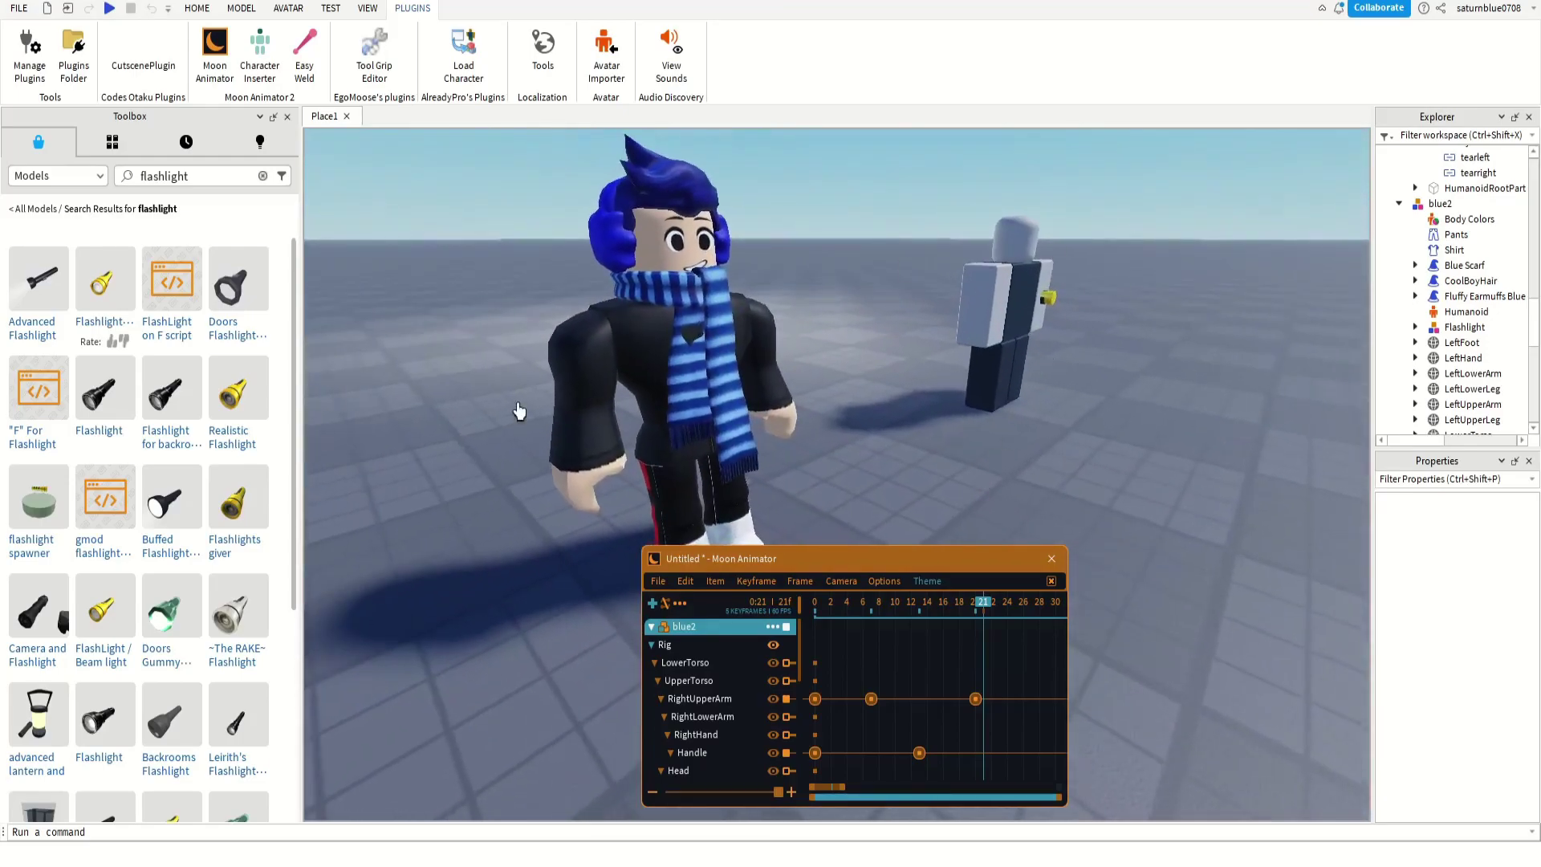
right_drag(676, 427, 673, 429)
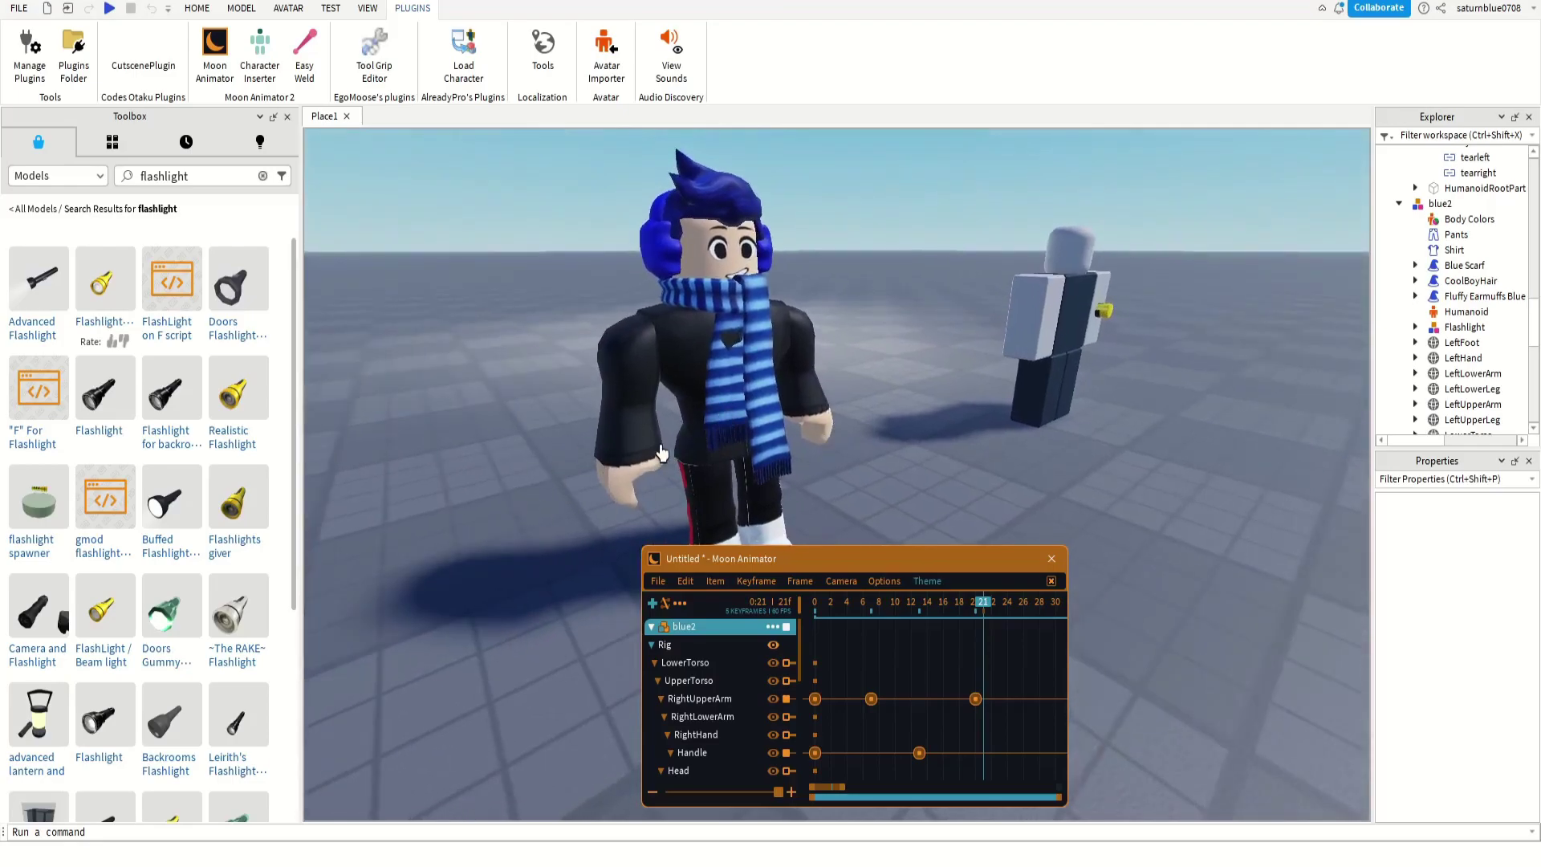